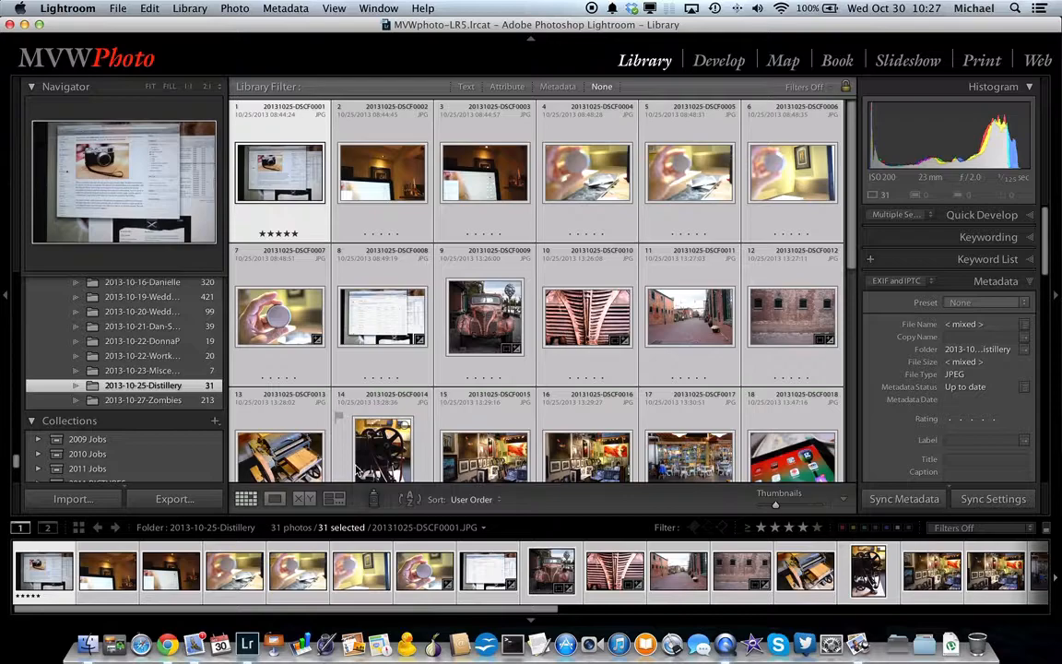
# Rate every photo in the 2013-10-25-Distillery folder two stars as a baseline and clear the selection.
pyautogui.click(137, 9)
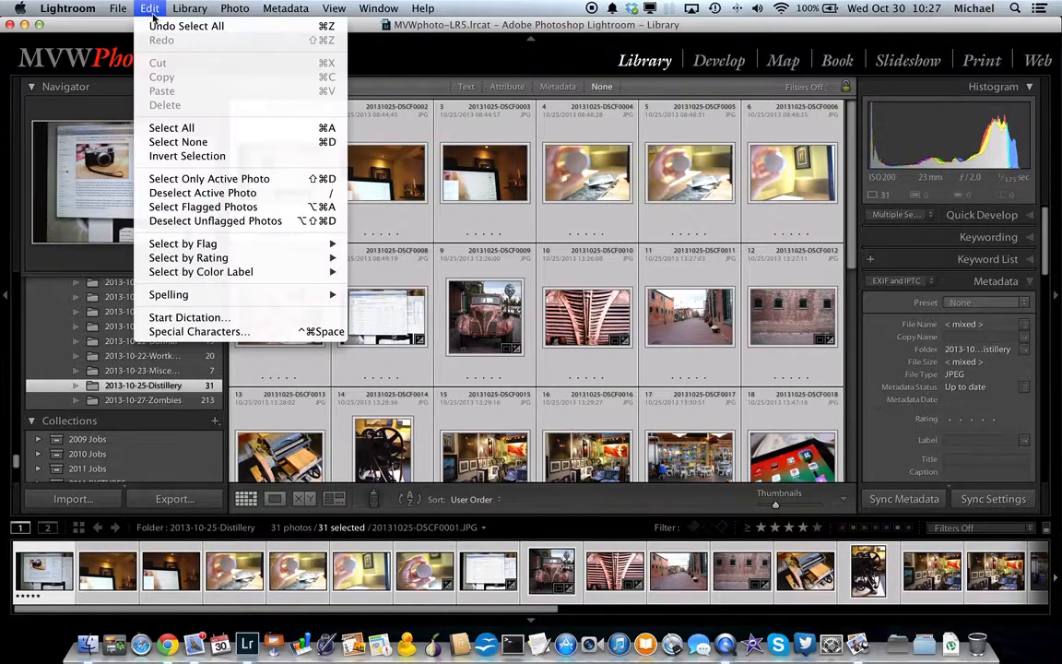
pyautogui.click(480, 129)
pyautogui.click(479, 129)
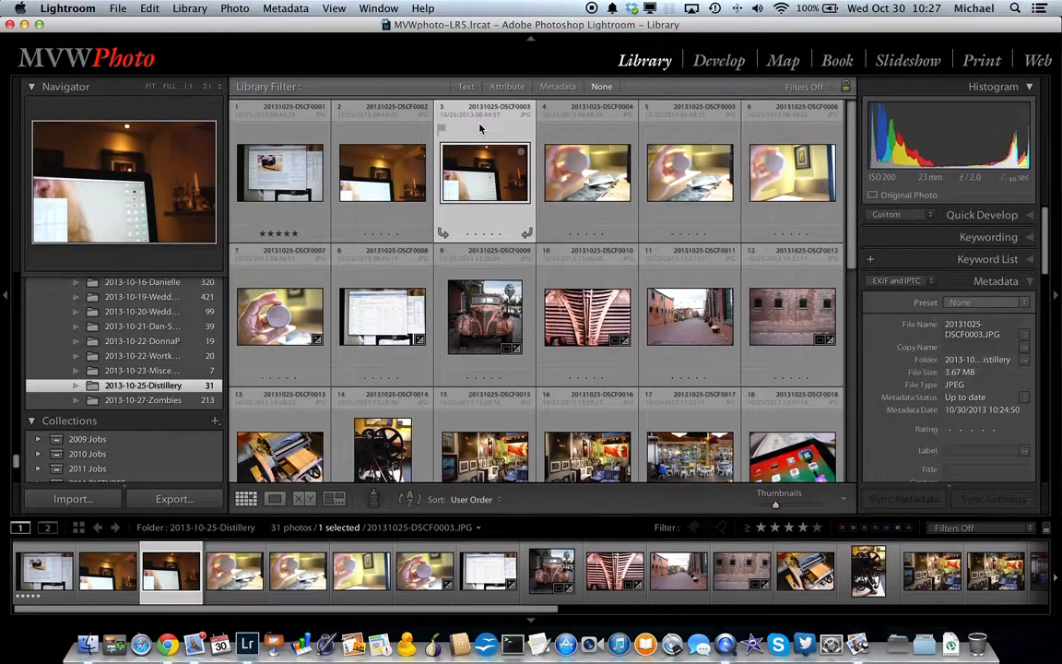
pyautogui.press('super+a')
pyautogui.press('2')
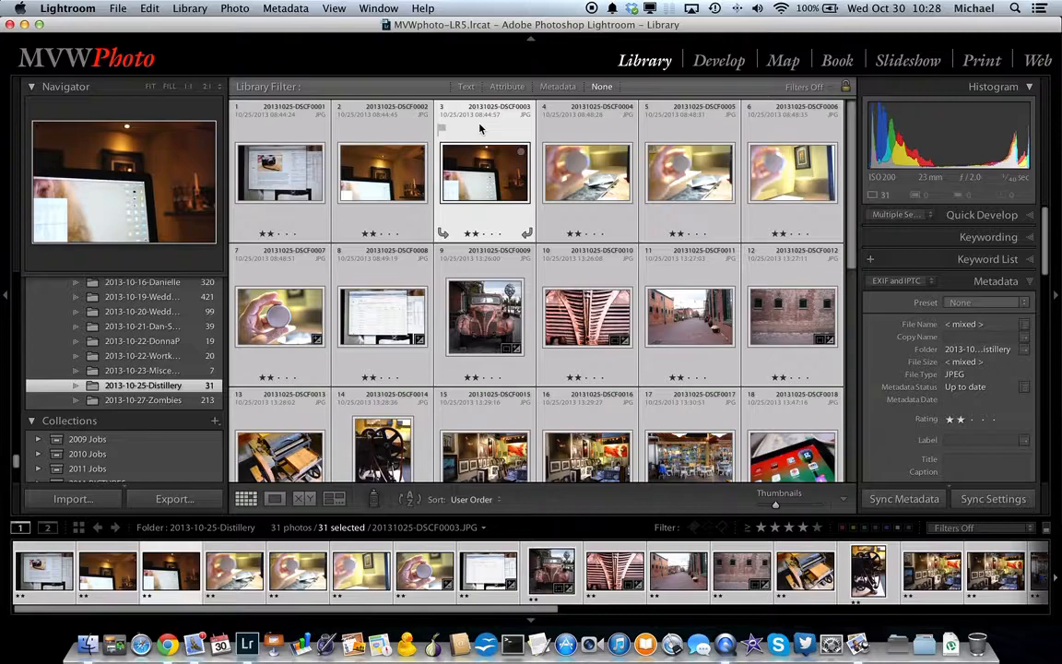
pyautogui.press('super+d')
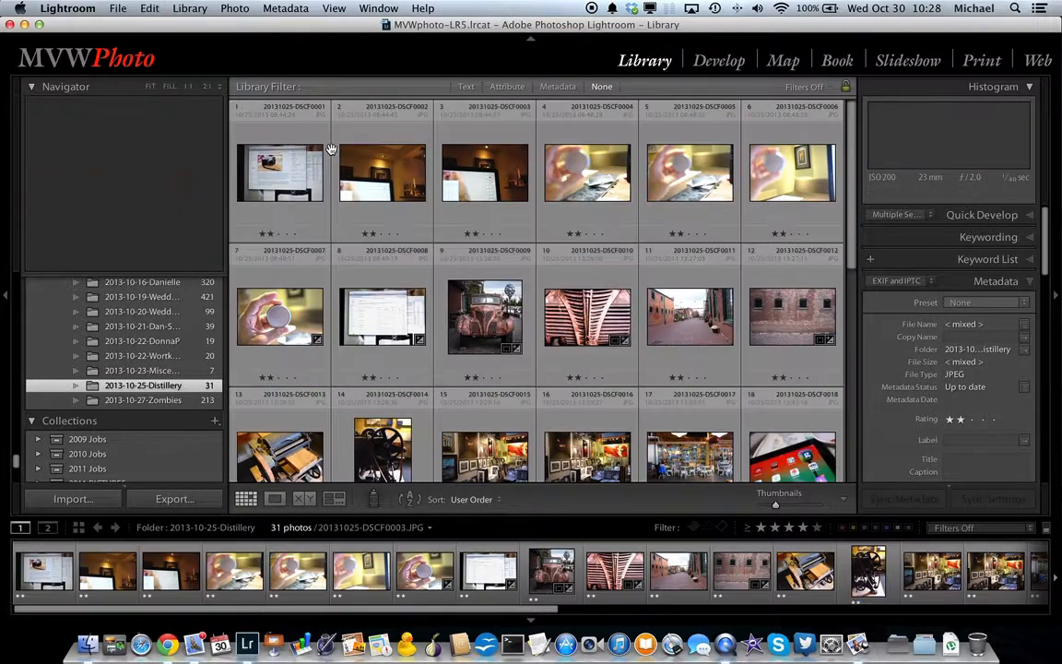
# Open the first photo, DSCF0001, in Loupe view and rate it three stars.
pyautogui.doubleClick(284, 179)
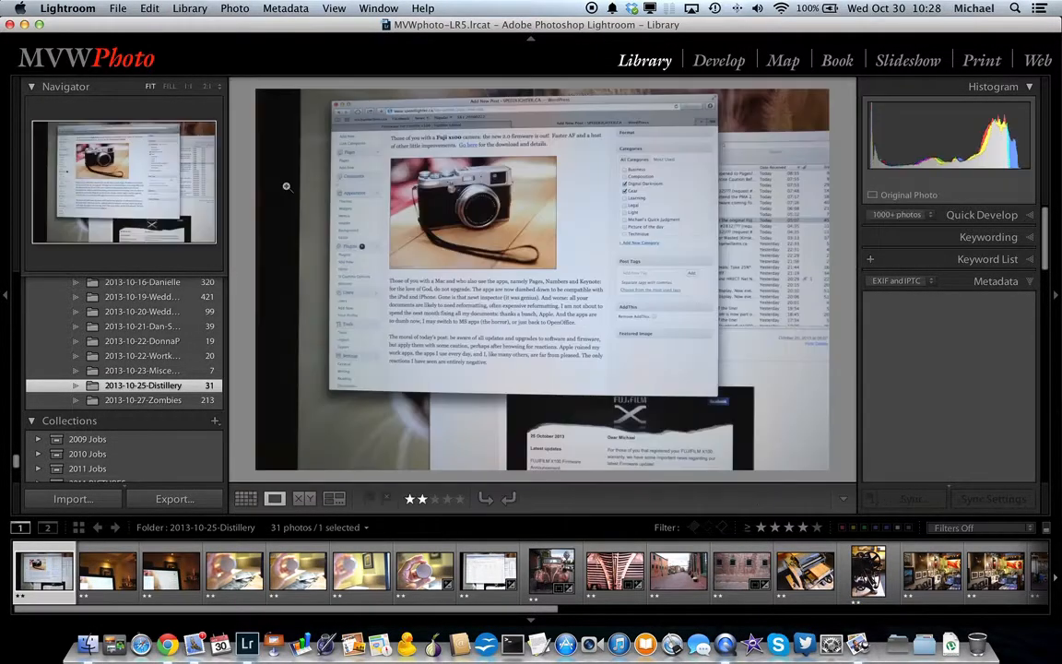
pyautogui.press('3')
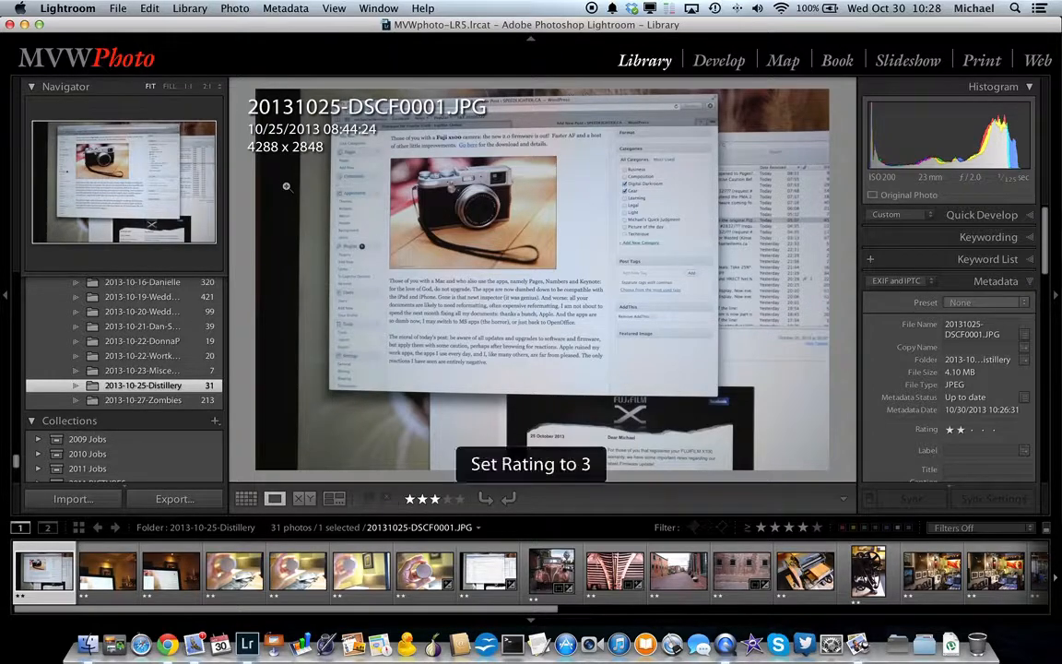
pyautogui.press('Right')
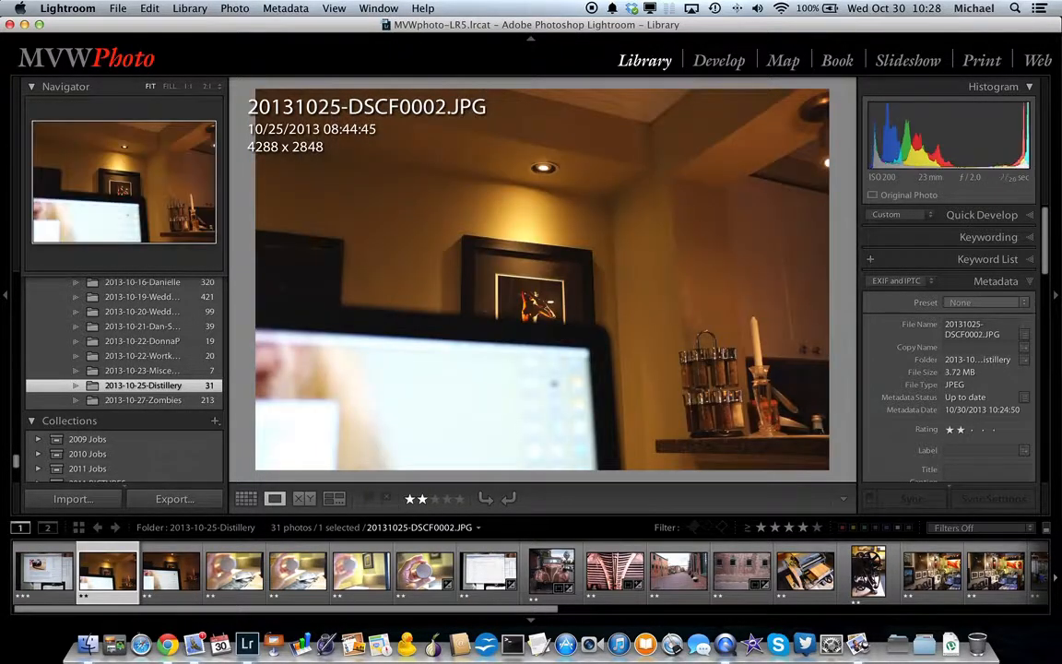
# Skip DSCF0002 and DSCF0003, and rate DSCF0004 through DSCF0007 one star each.
pyautogui.press('Right')
pyautogui.press('Right')
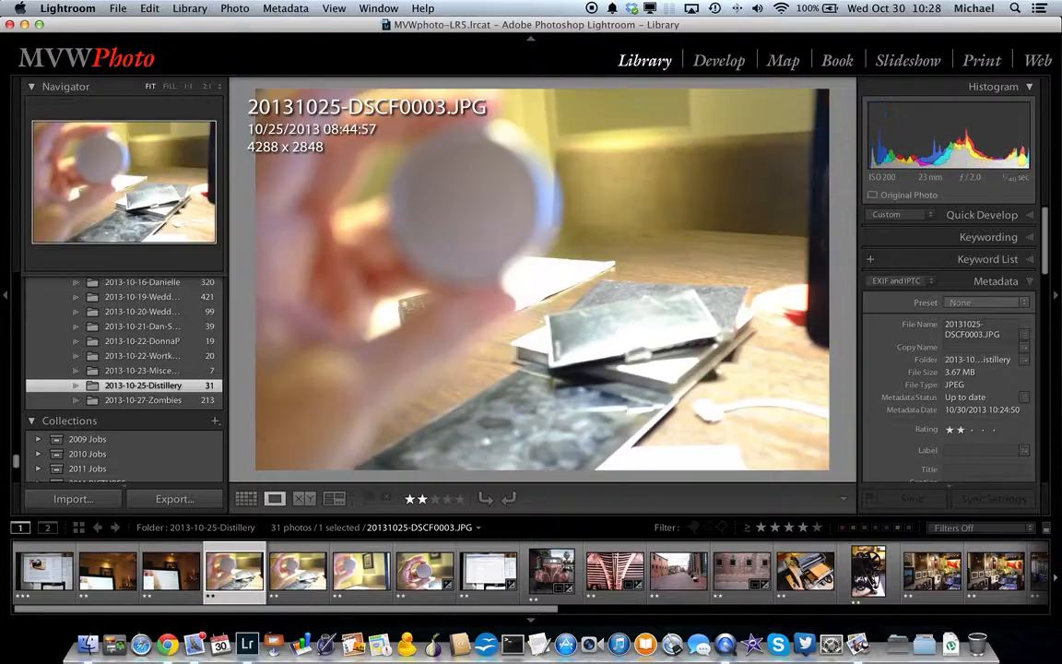
pyautogui.press('1')
pyautogui.press('Right')
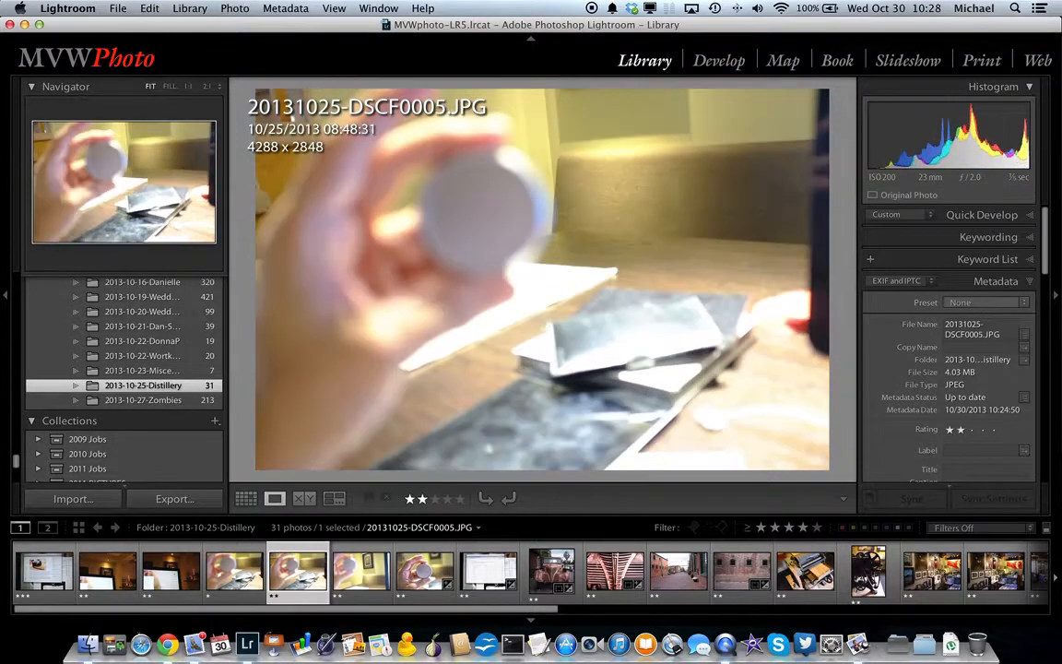
pyautogui.press('1')
pyautogui.press('Right')
pyautogui.press('1')
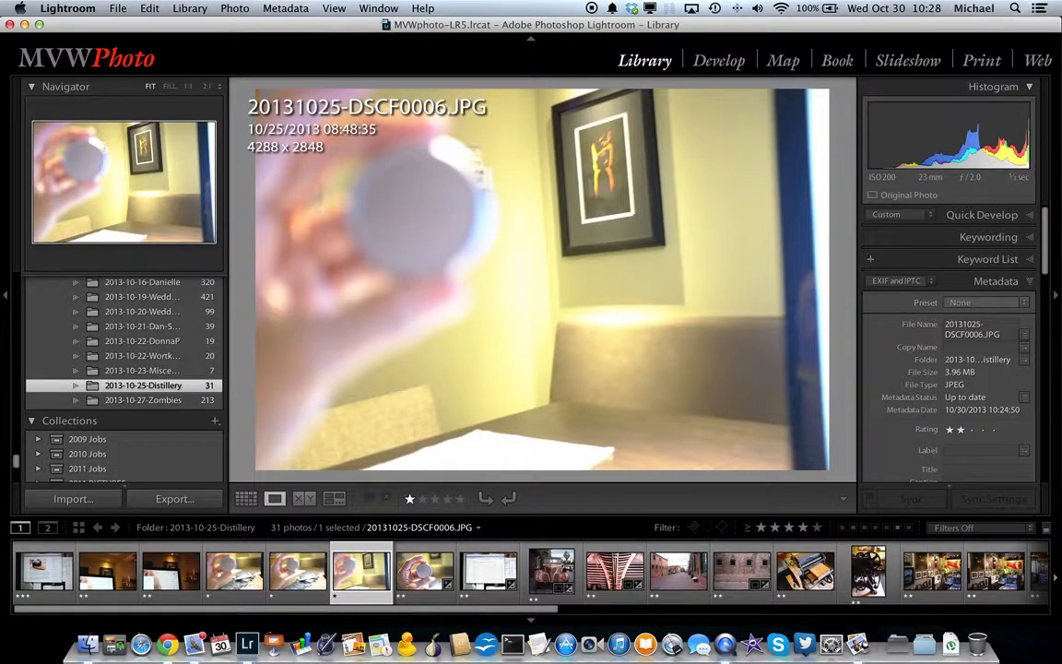
pyautogui.press('Right')
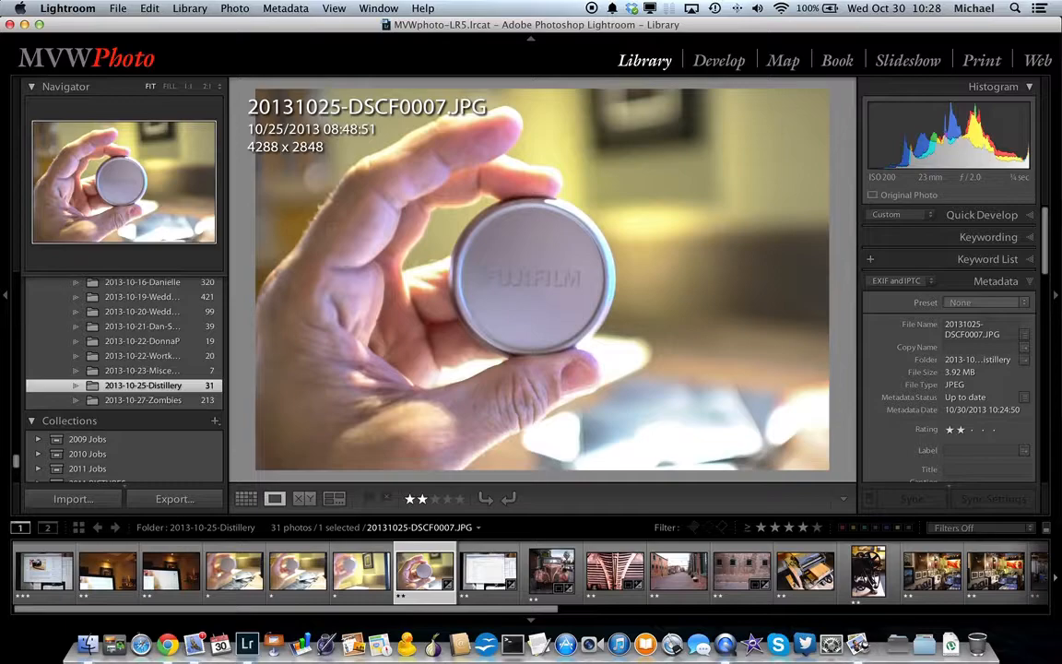
pyautogui.press('1')
pyautogui.press('Right')
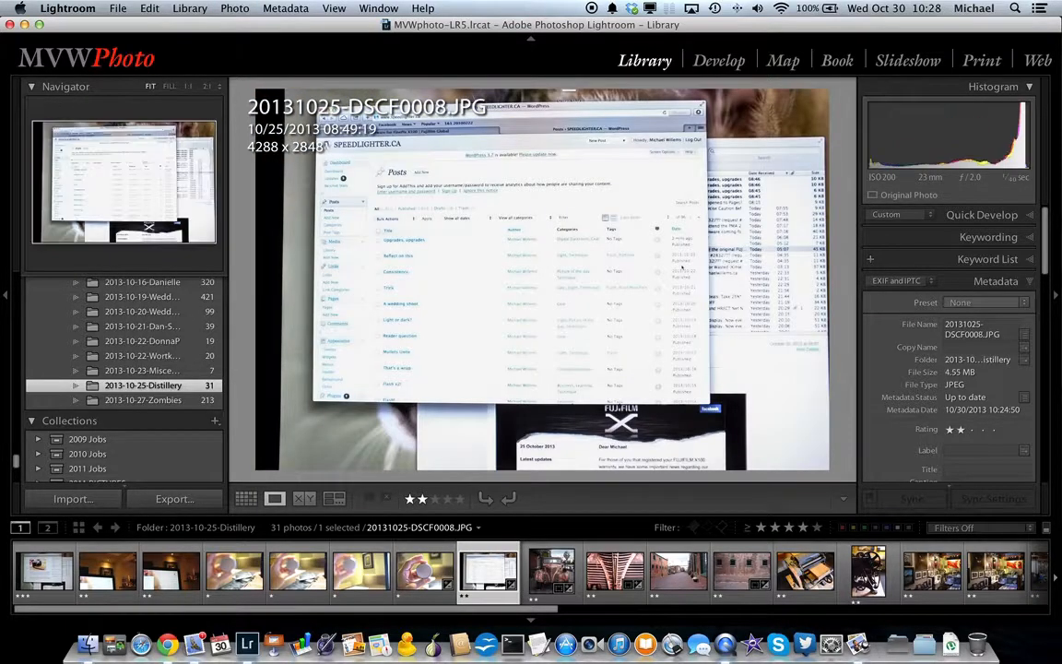
# Rate the web page photo DSCF0008 three stars, the old truck DSCF0009 four stars and the grille DSCF0010 three stars.
pyautogui.press('3')
pyautogui.press('Right')
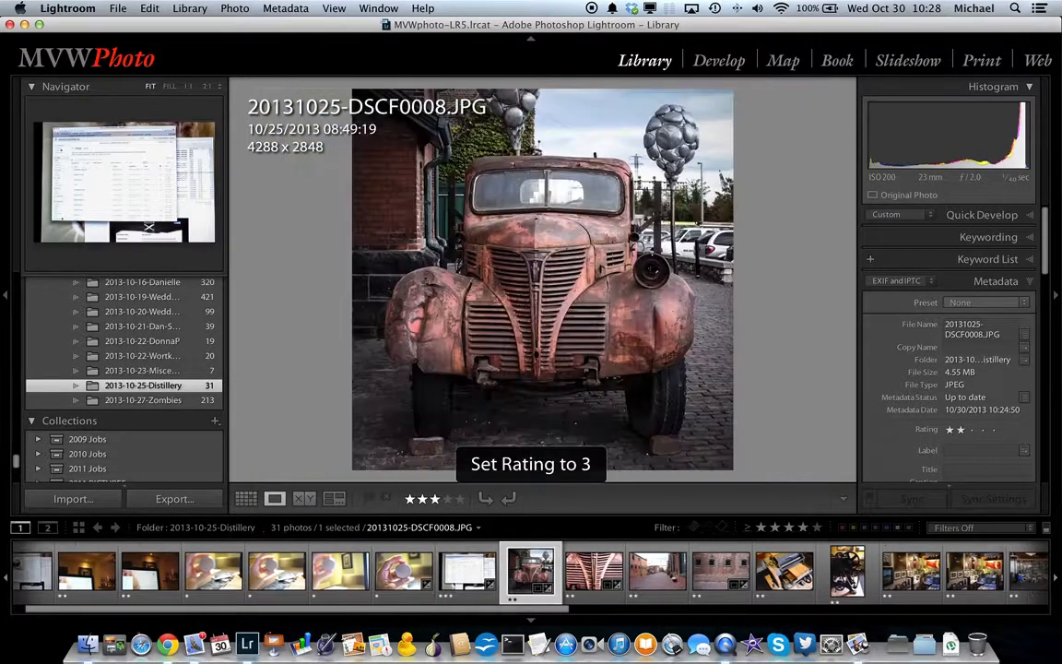
pyautogui.press('4')
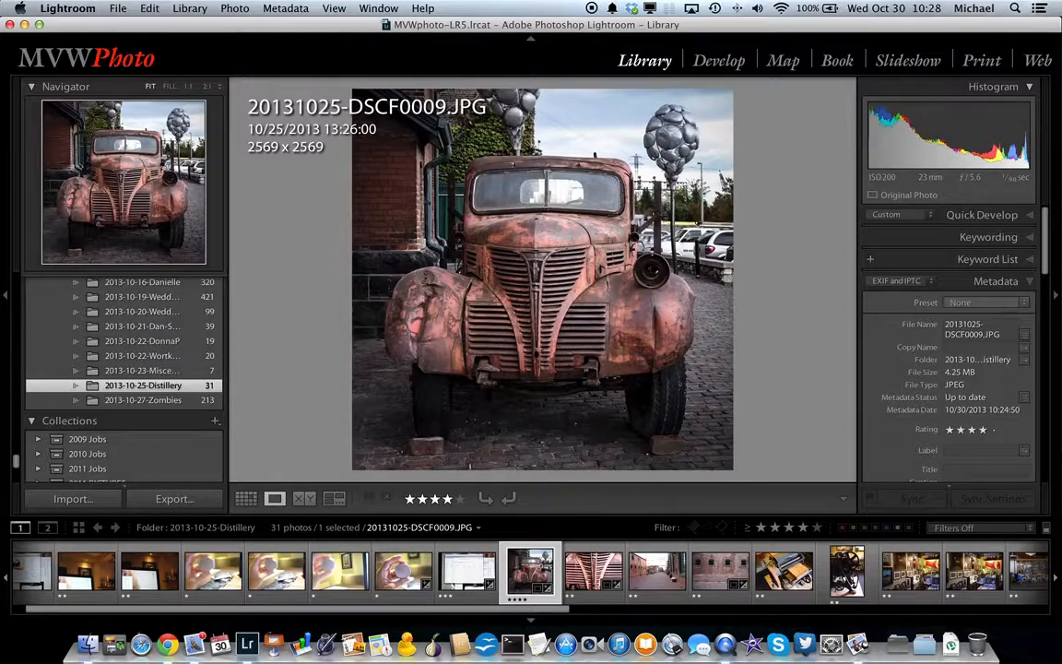
pyautogui.press('Right')
pyautogui.press('Right')
pyautogui.press('3')
pyautogui.press('Right')
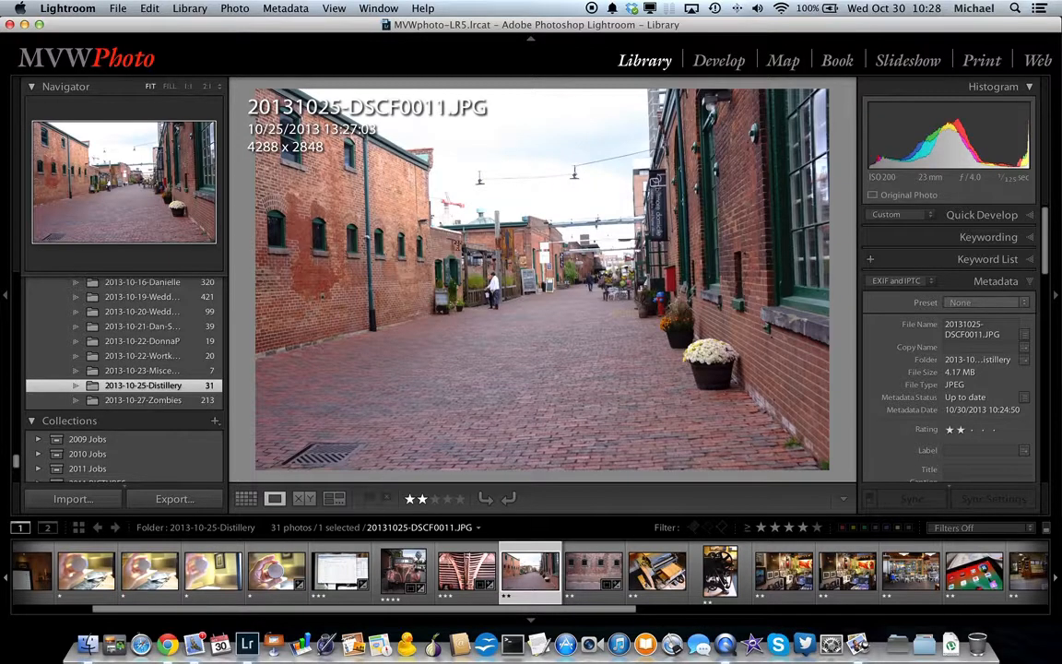
# Skip DSCF0011, rate the brick wall photo DSCF0012 four stars, and rate DSCF0013 through DSCF0015 three stars each.
pyautogui.press('Right')
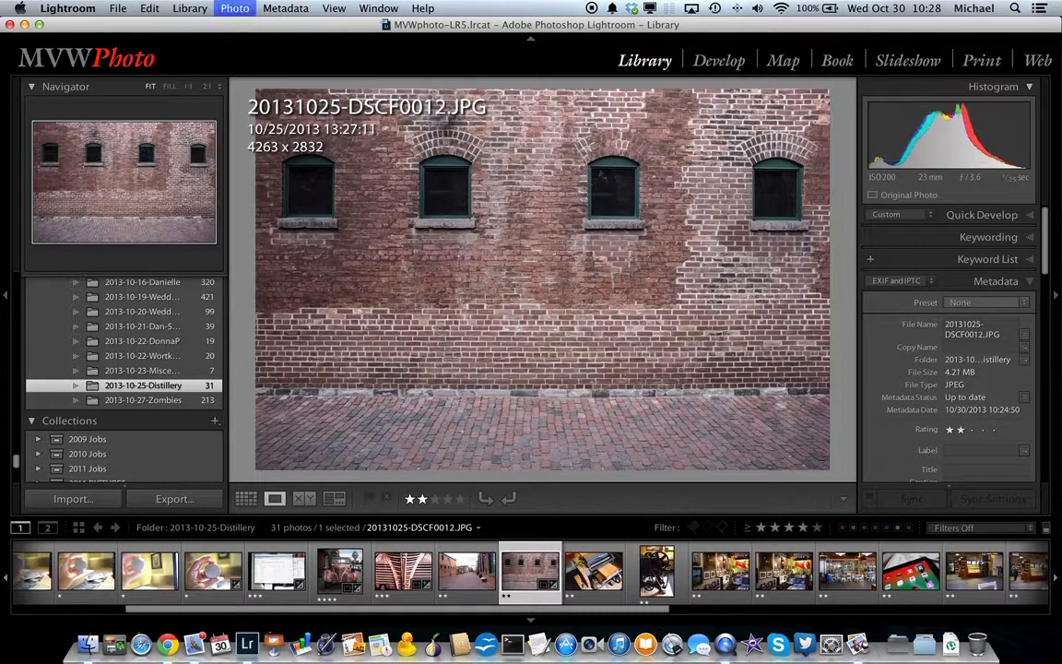
pyautogui.press('4')
pyautogui.press('Right')
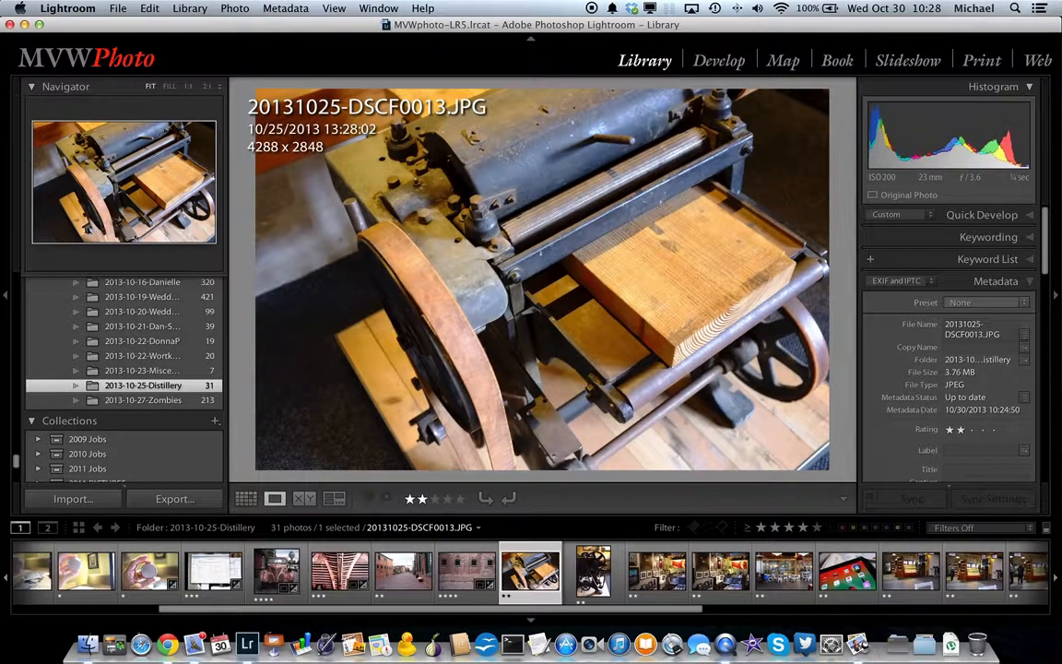
pyautogui.press('3')
pyautogui.press('Right')
pyautogui.press('3')
pyautogui.press('Right')
pyautogui.press('3')
pyautogui.press('Right')
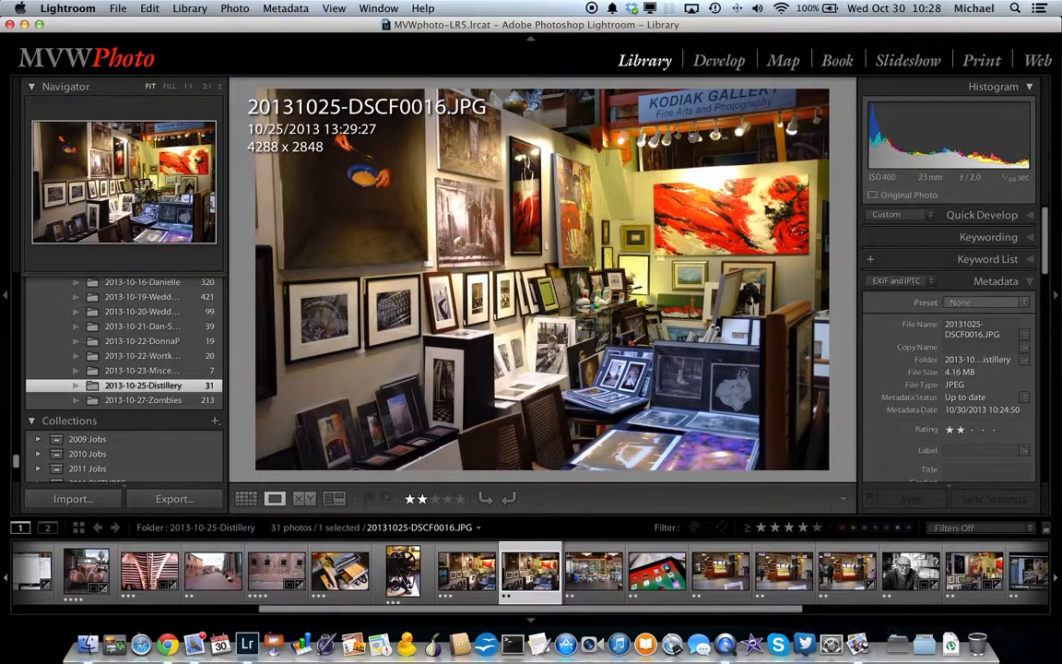
# Go back to gallery photo DSCF0015 and lower it to two stars, and rate the similar DSCF0016 three stars.
pyautogui.press('Left')
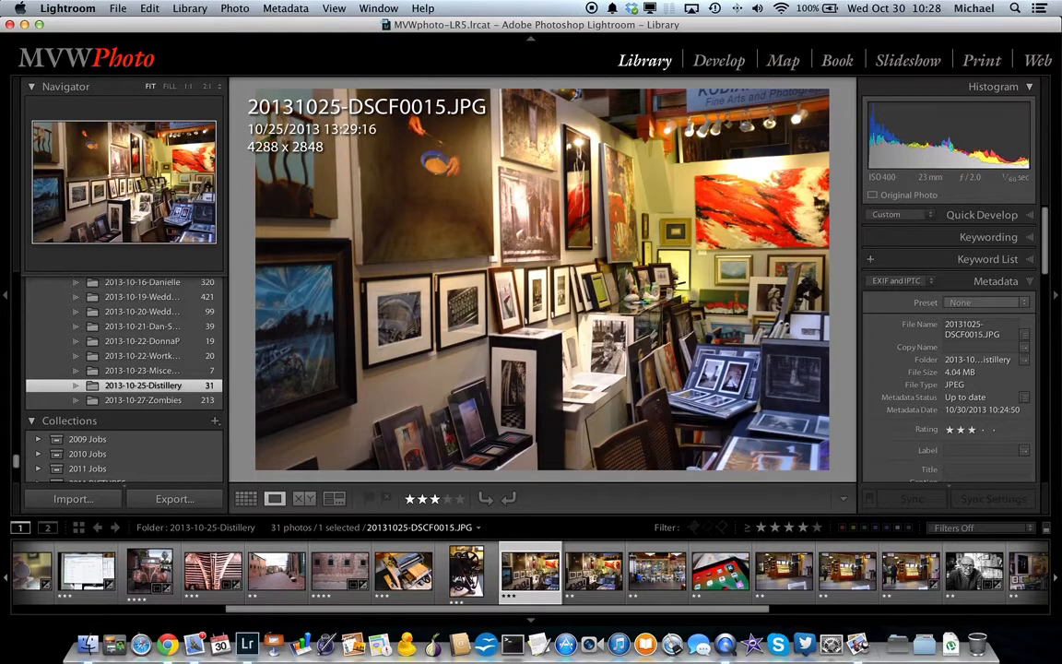
pyautogui.press('2')
pyautogui.press('Right')
pyautogui.press('3')
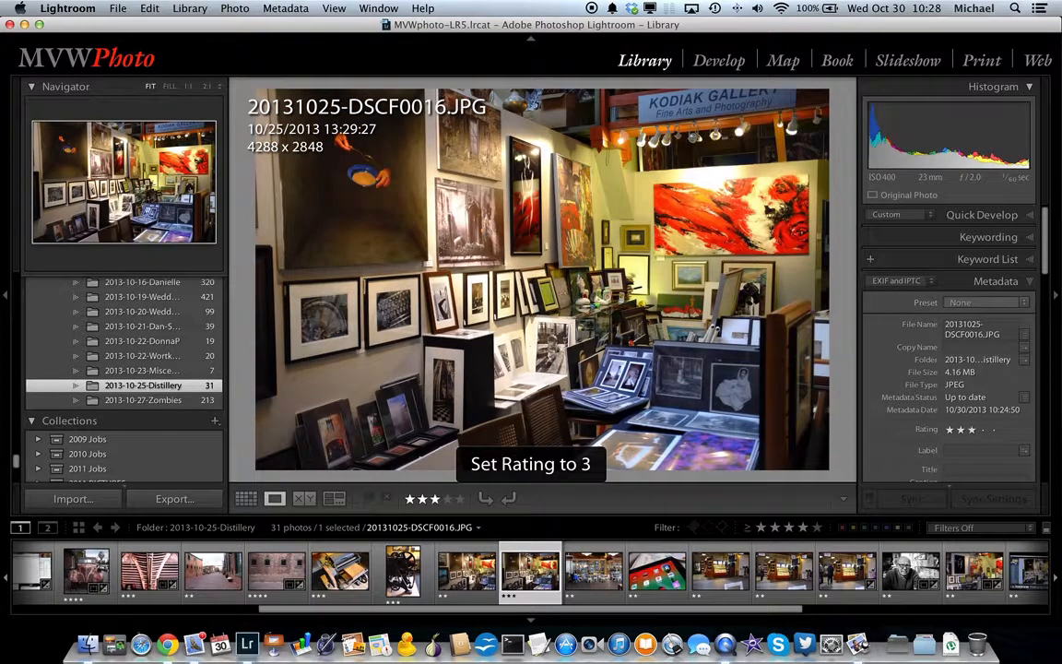
# Rate DSCF0017, DSCF0020 and DSCF0021 three stars each, skipping DSCF0018 and DSCF0019.
pyautogui.press('Right')
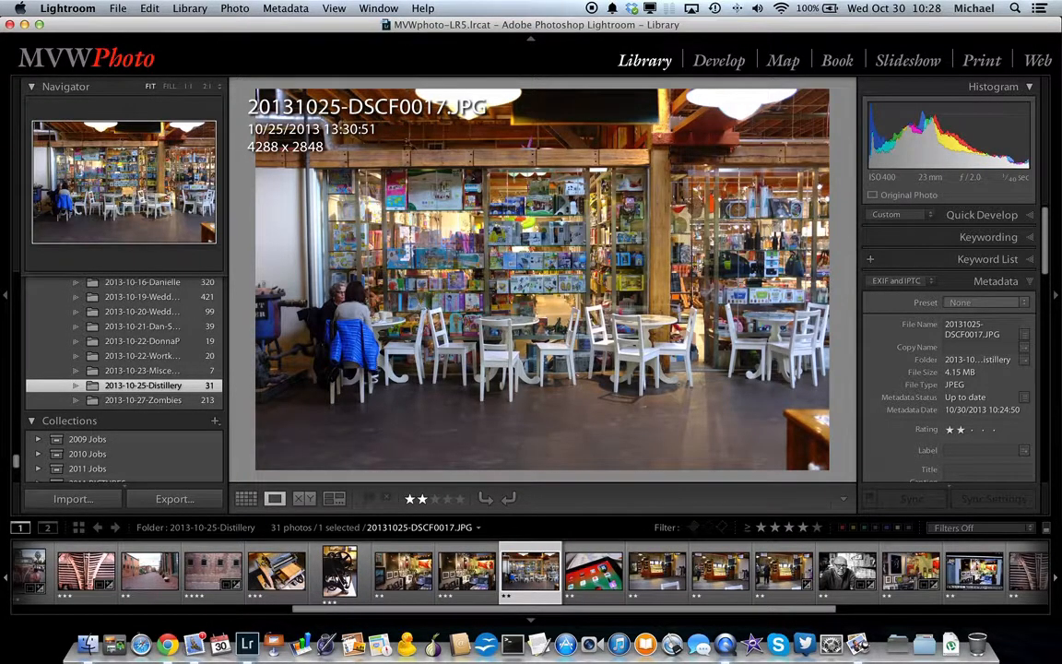
pyautogui.press('3')
pyautogui.press('Right')
pyautogui.press('Right')
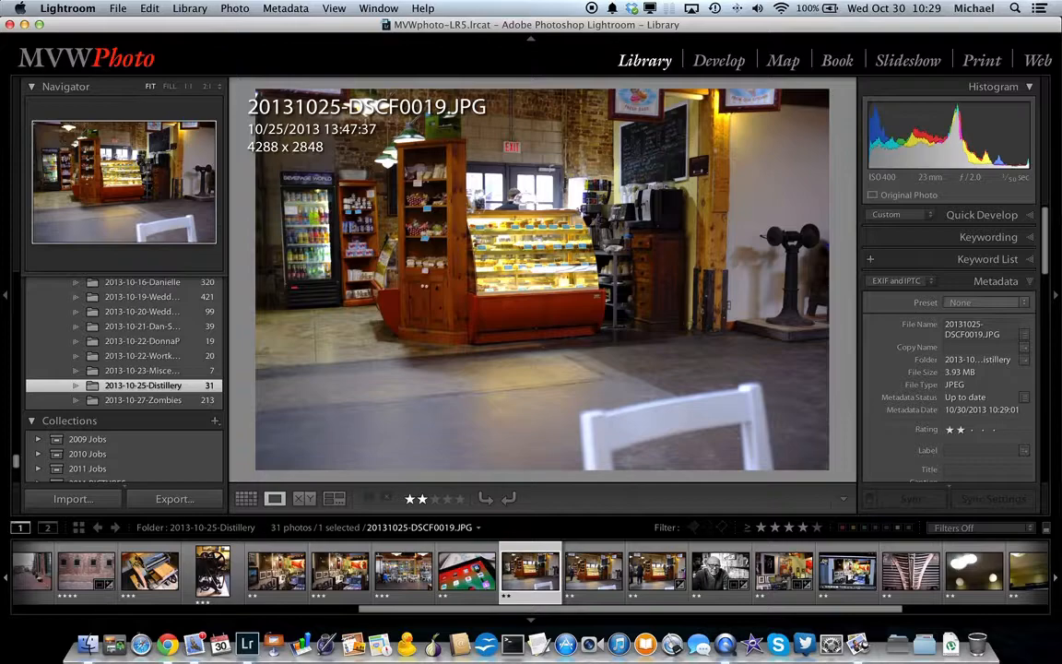
pyautogui.press('Right')
pyautogui.press('3')
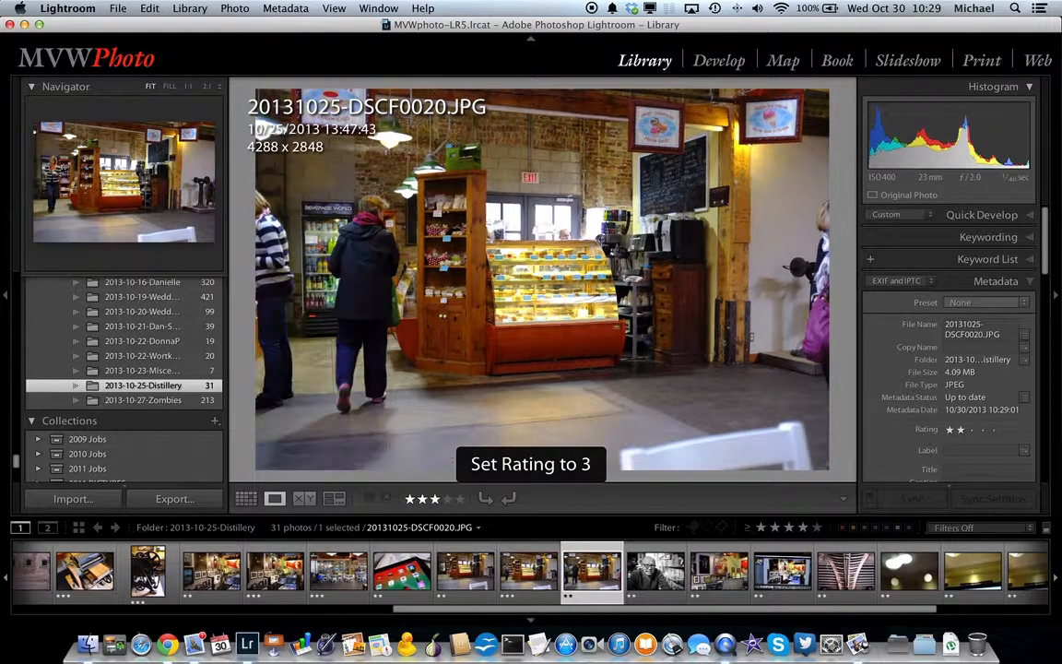
pyautogui.press('Right')
pyautogui.press('3')
# Rate the black-and-white portrait DSCF0022 and the gallery photo DSCF0023 four stars each.
pyautogui.press('Right')
pyautogui.press('4')
pyautogui.press('Right')
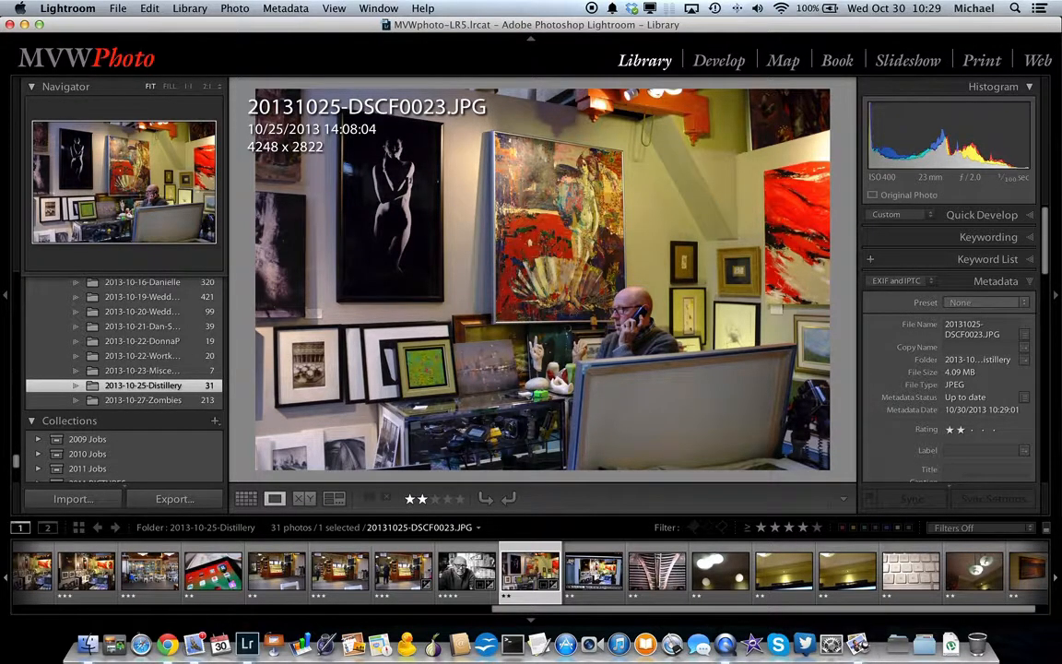
pyautogui.press('4')
pyautogui.press('Right')
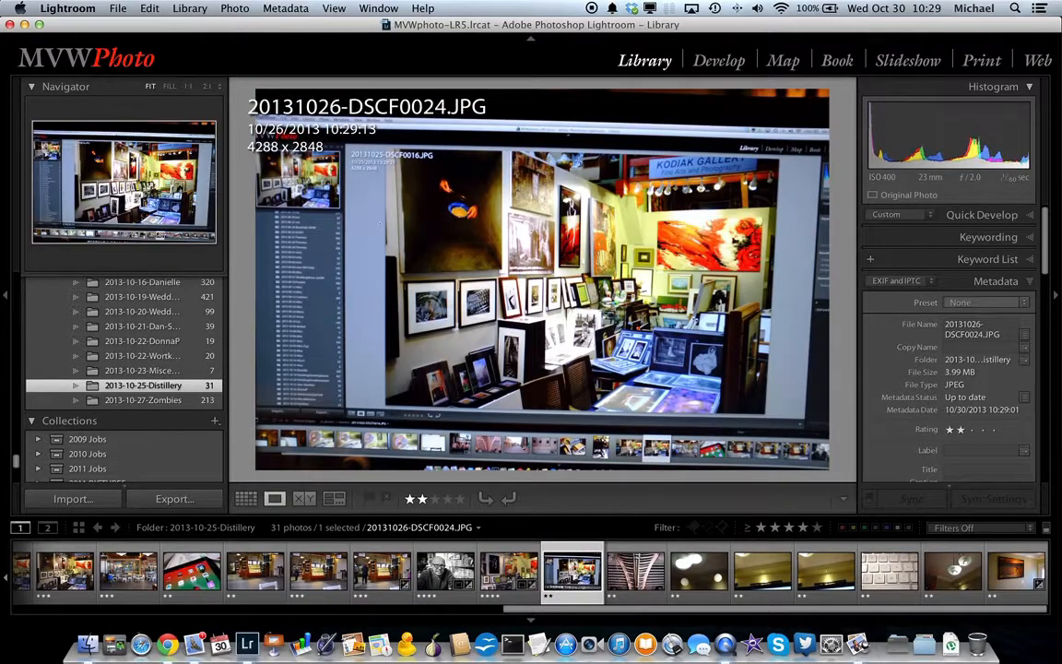
# Skip DSCF0024 and rate the truck grille close-up DSCF0025 three stars.
pyautogui.press('Right')
pyautogui.press('3')
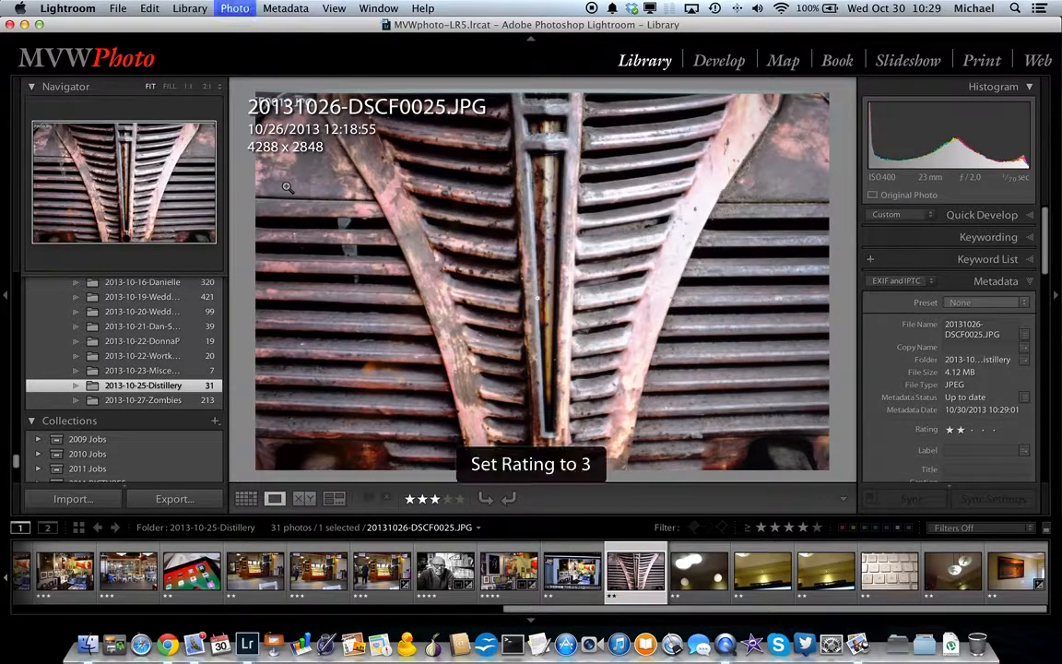
pyautogui.press('Right')
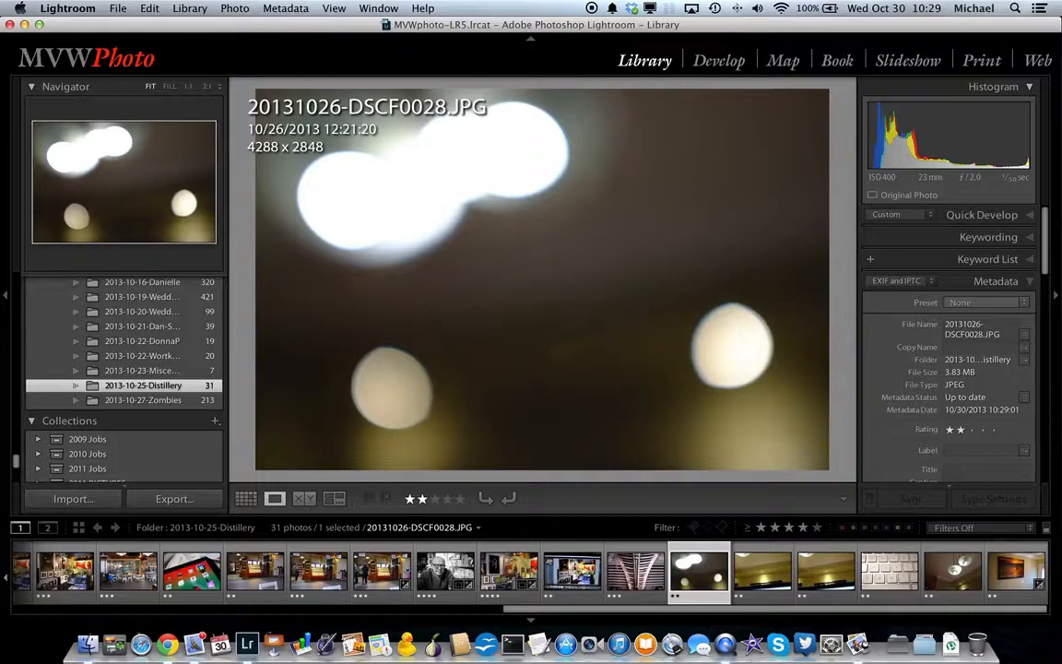
# Skip ahead to the keyboard photo DSCF0031 and rate it one star, and rate DSCF0032 and DSCF0033 three stars each.
pyautogui.press('Right')
pyautogui.press('Right')
pyautogui.press('Right')
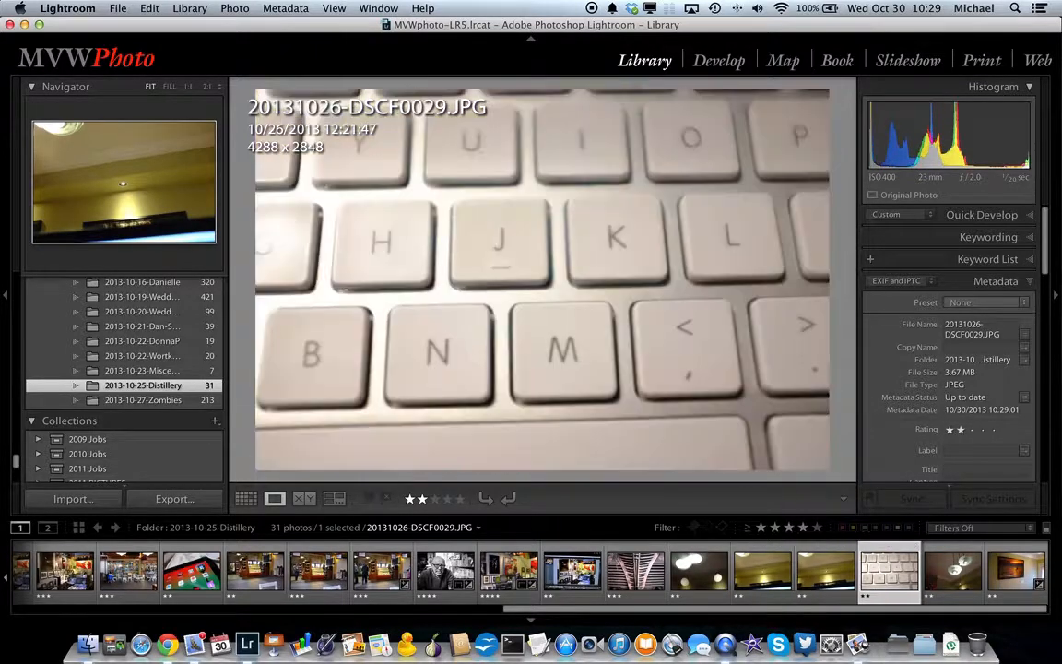
pyautogui.press('1')
pyautogui.press('Right')
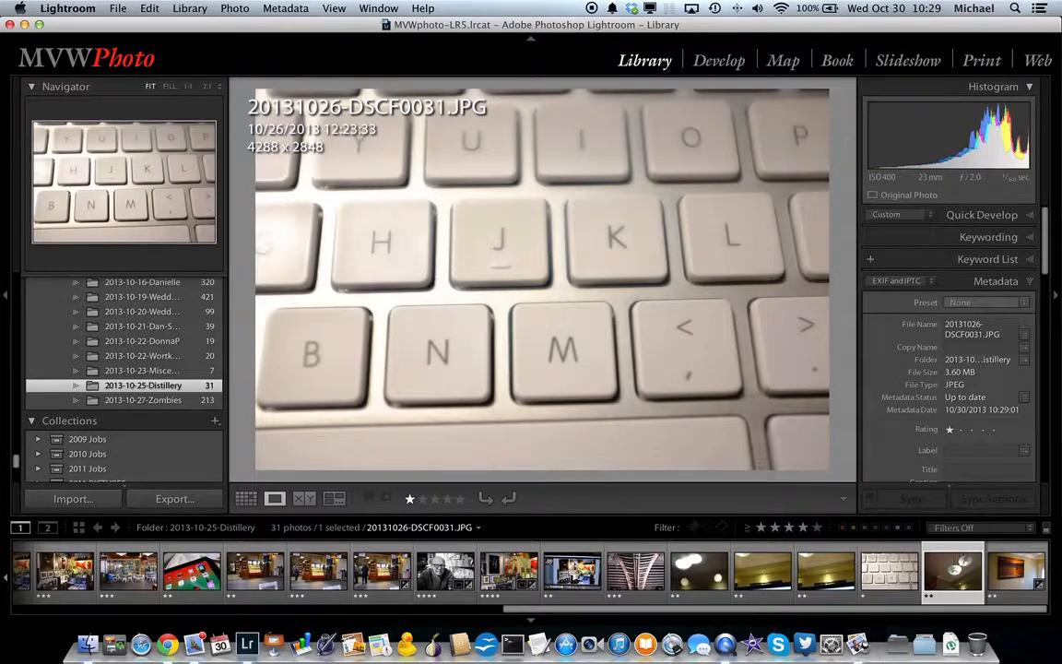
pyautogui.press('3')
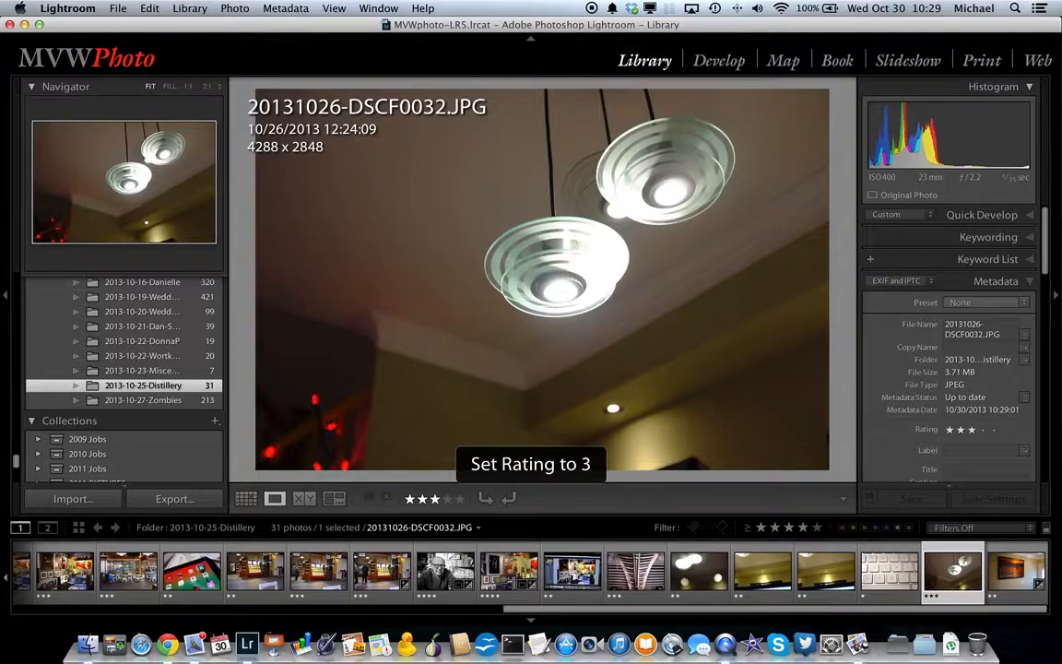
pyautogui.press('Right')
pyautogui.press('3')
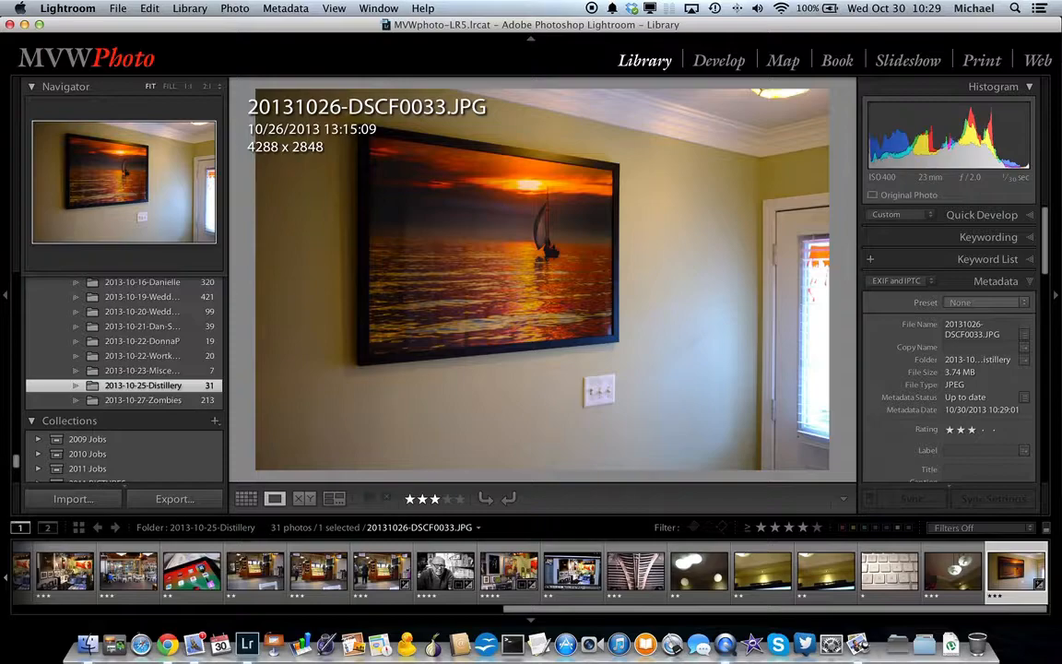
# Return to Grid view and look over the star ratings across the folder.
pyautogui.press('g')
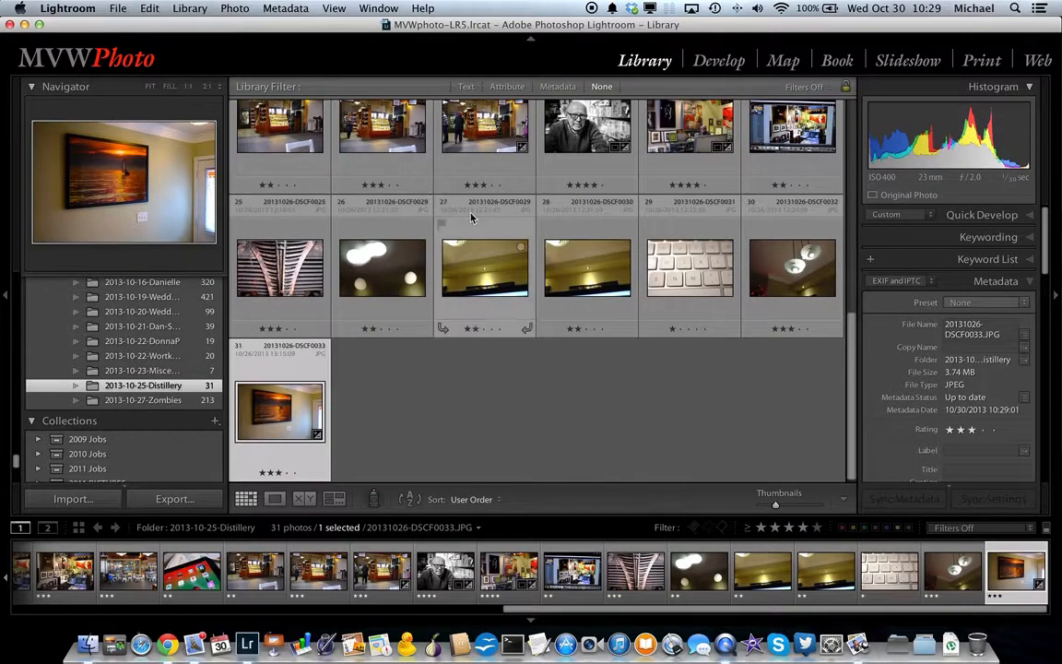
pyautogui.scroll(5, 470, 218)
pyautogui.scroll(-5, 468, 220)
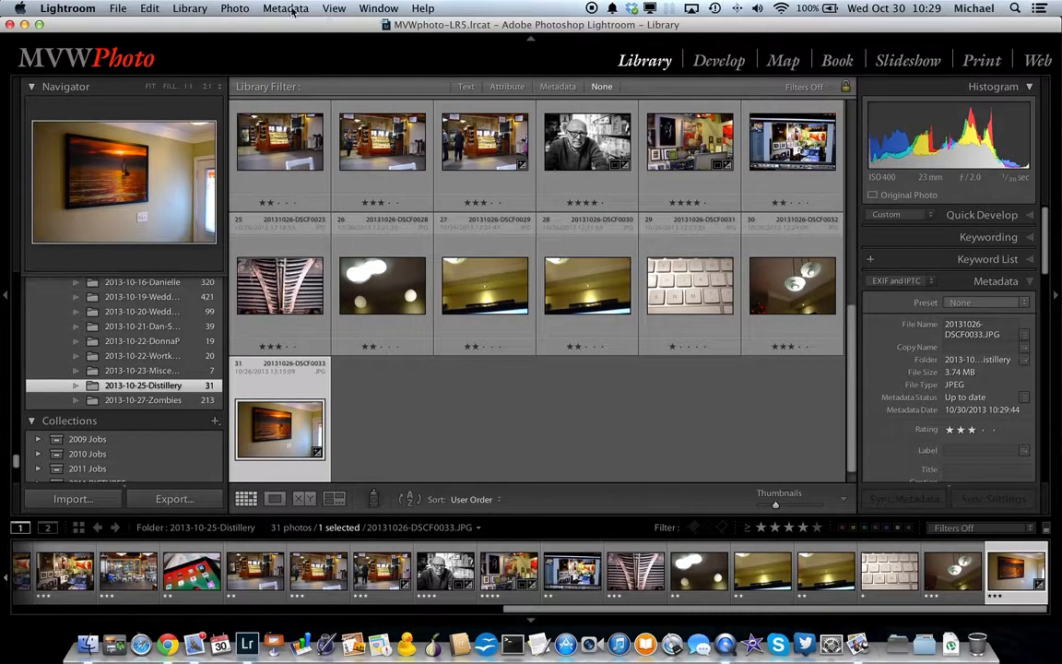
# Filter the folder to show only photos rated four stars or higher.
pyautogui.click(332, 8)
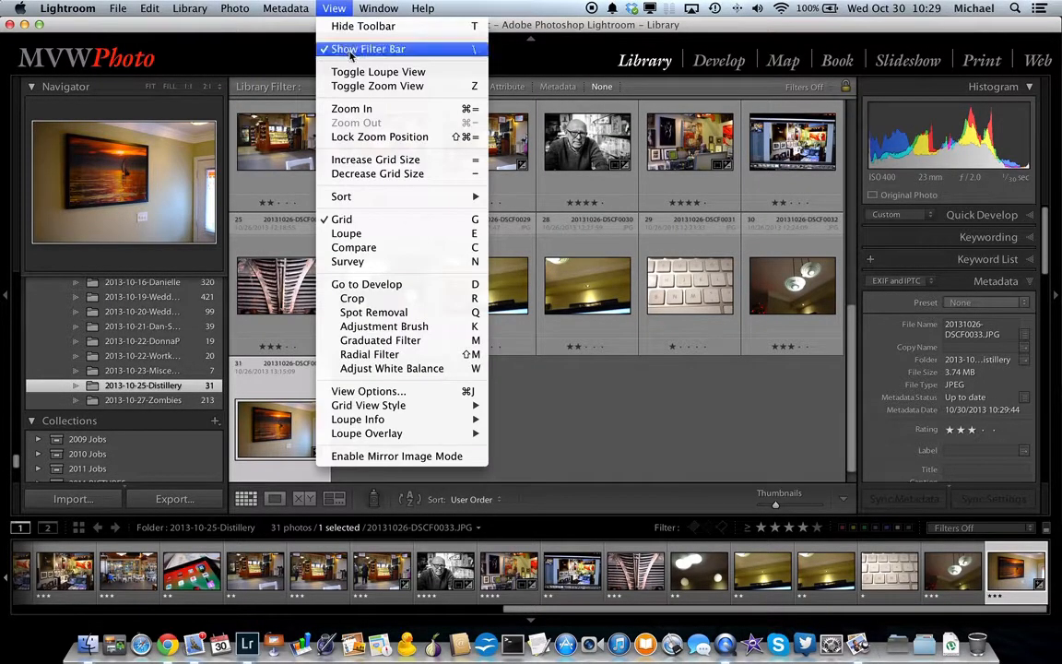
pyautogui.click(662, 359)
pyautogui.click(802, 527)
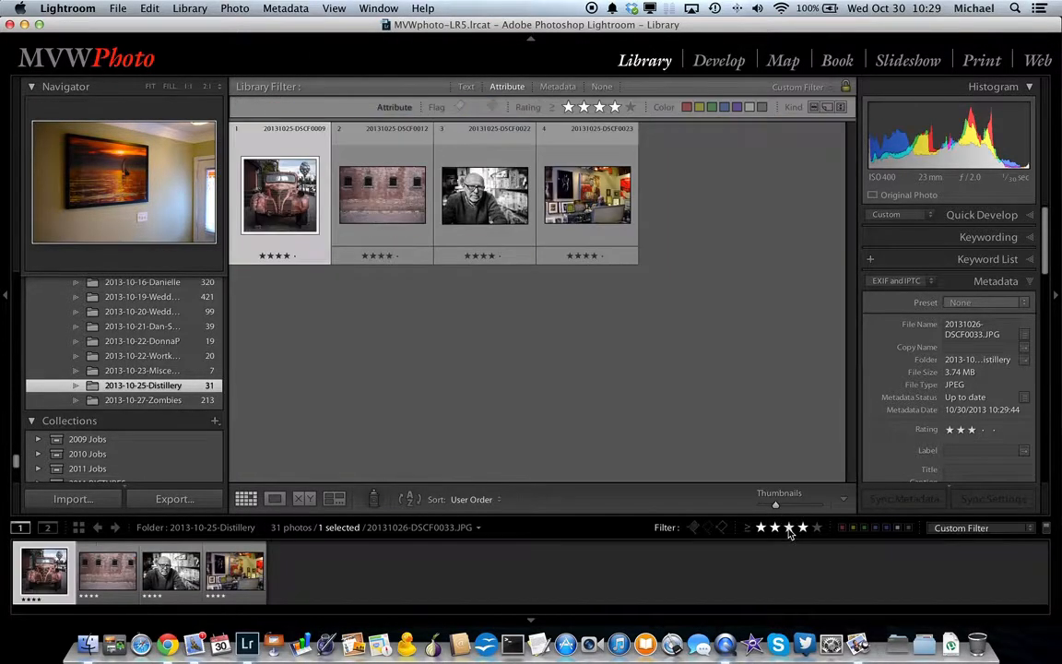
# Lower the folder's rating filter to three stars or higher and look over the matching photos.
pyautogui.click(788, 527)
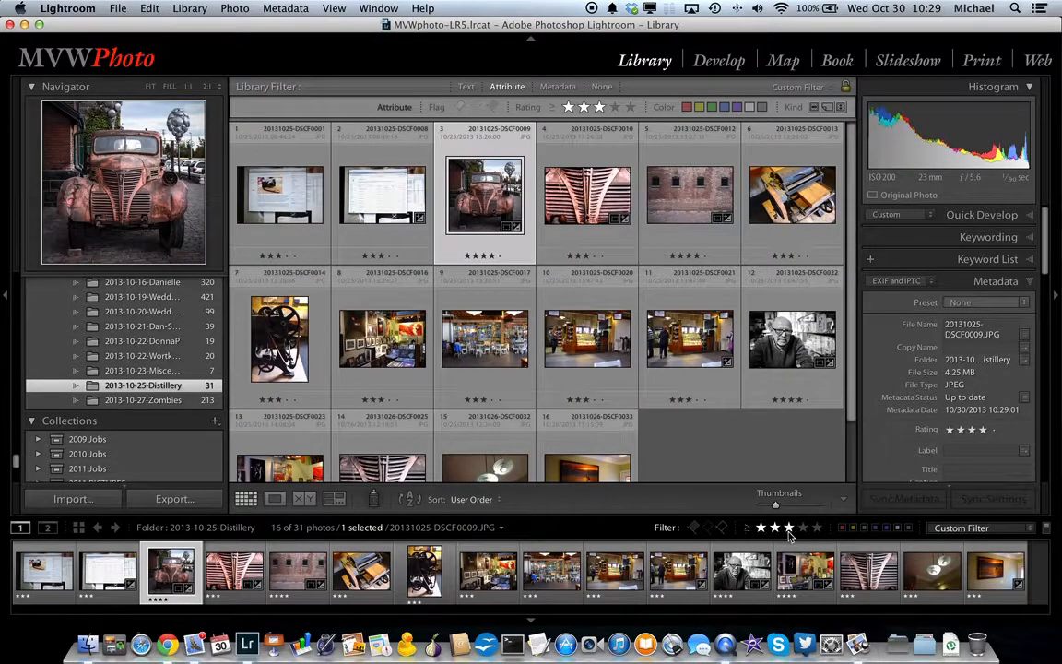
pyautogui.scroll(-2, 706, 401)
pyautogui.scroll(2, 708, 407)
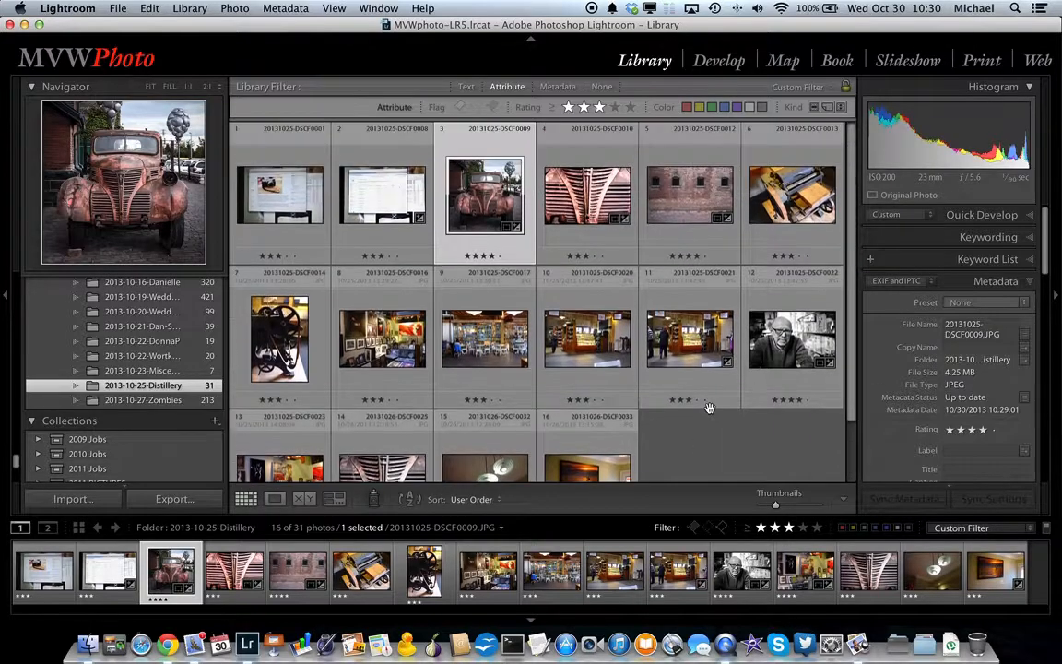
pyautogui.scroll(-2, 710, 409)
pyautogui.scroll(2, 710, 408)
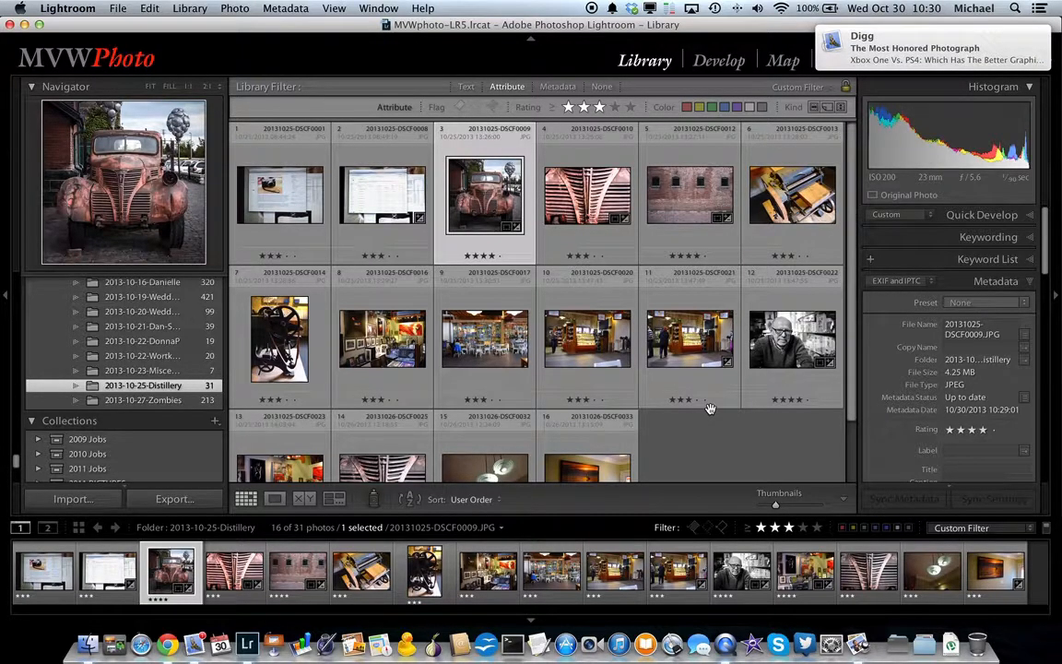
# Select all the filtered photos and create a collection named "distillery demo" that includes them, then locate it among the collections.
pyautogui.press('super+a')
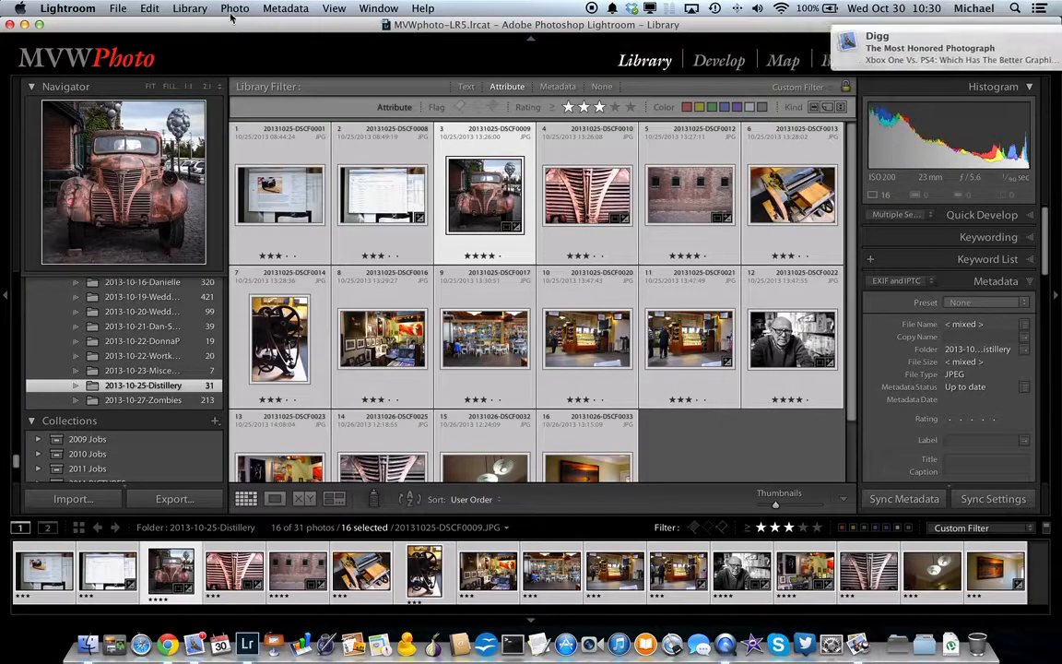
pyautogui.click(189, 8)
pyautogui.click(200, 27)
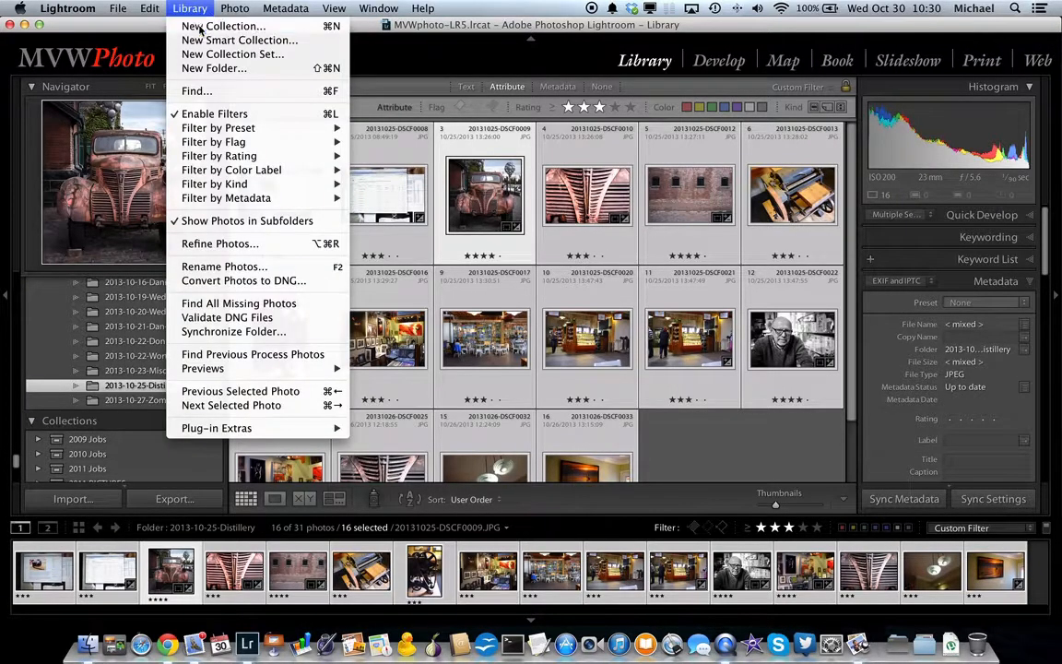
pyautogui.write('d')
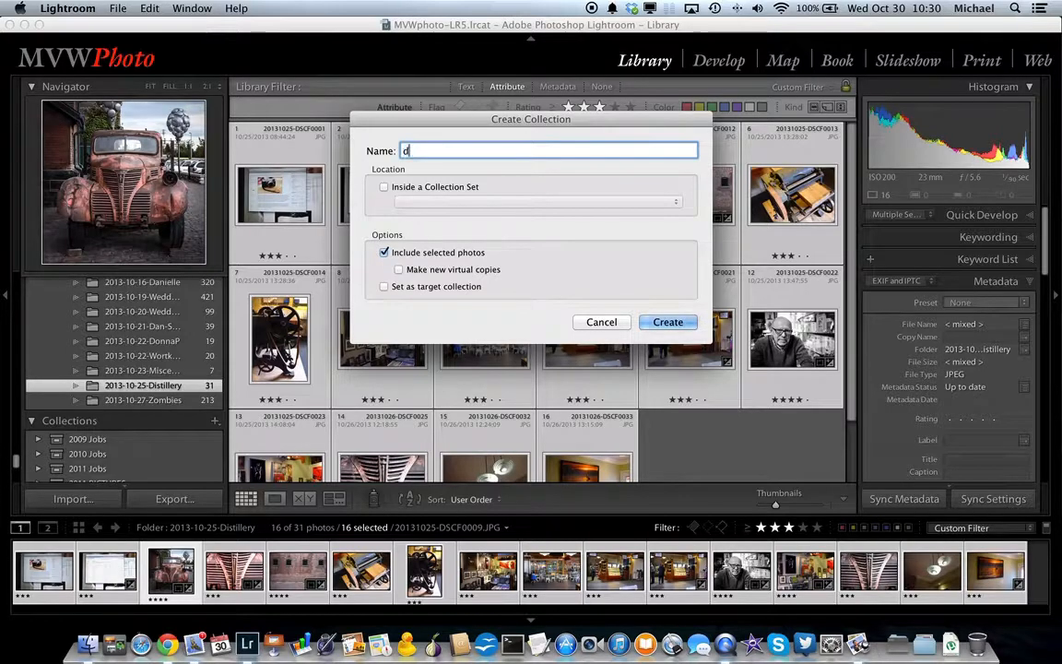
pyautogui.write('istillery demo')
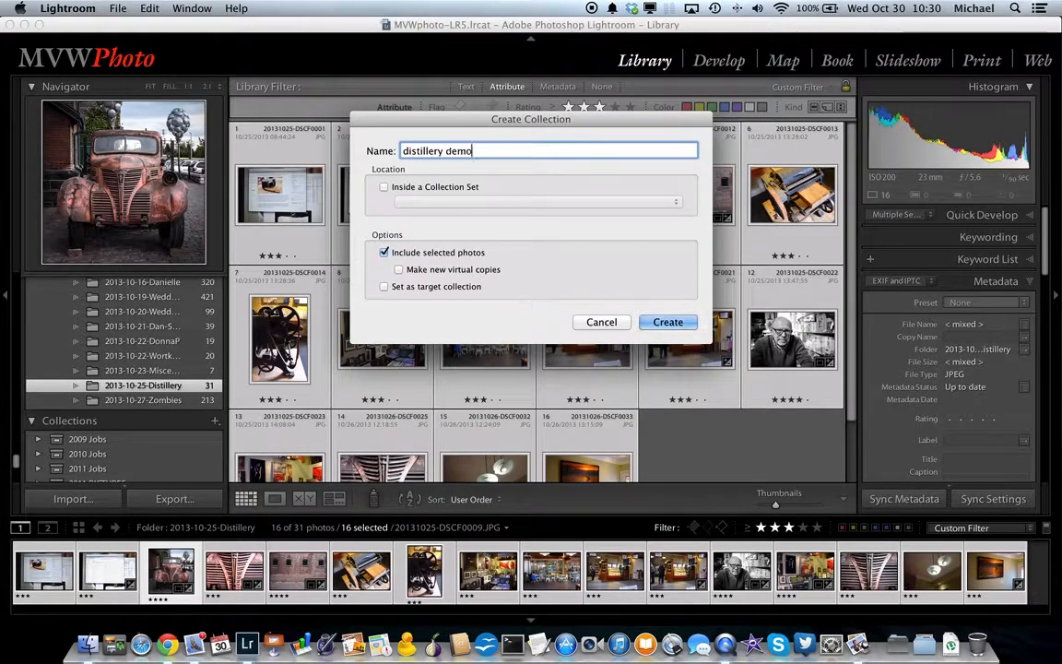
pyautogui.click(665, 322)
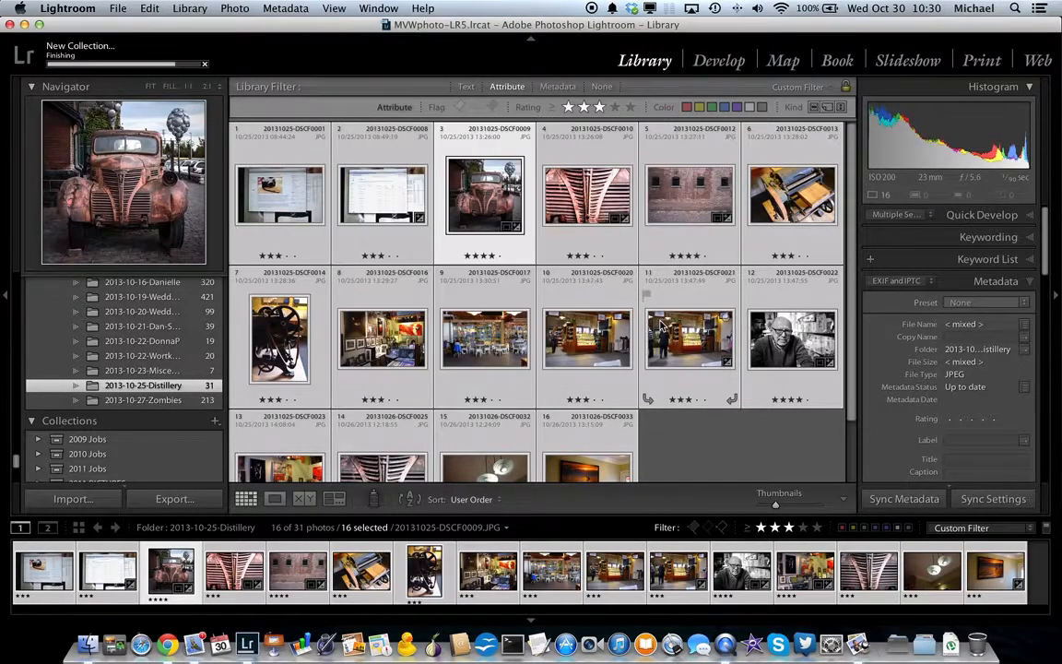
pyautogui.scroll(5, 177, 339)
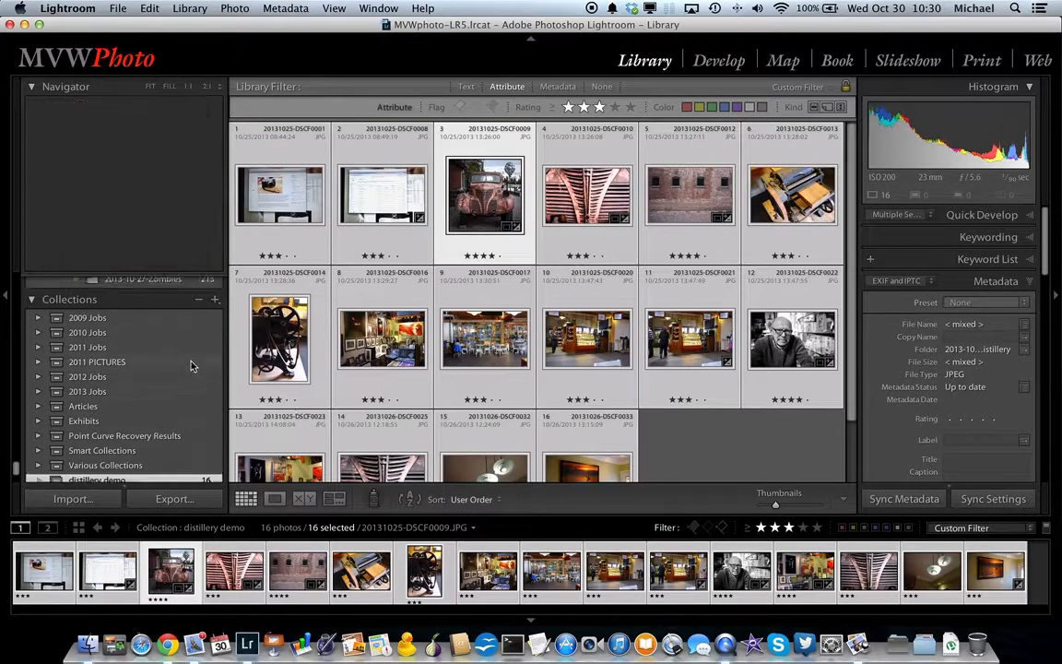
pyautogui.scroll(-7, 192, 364)
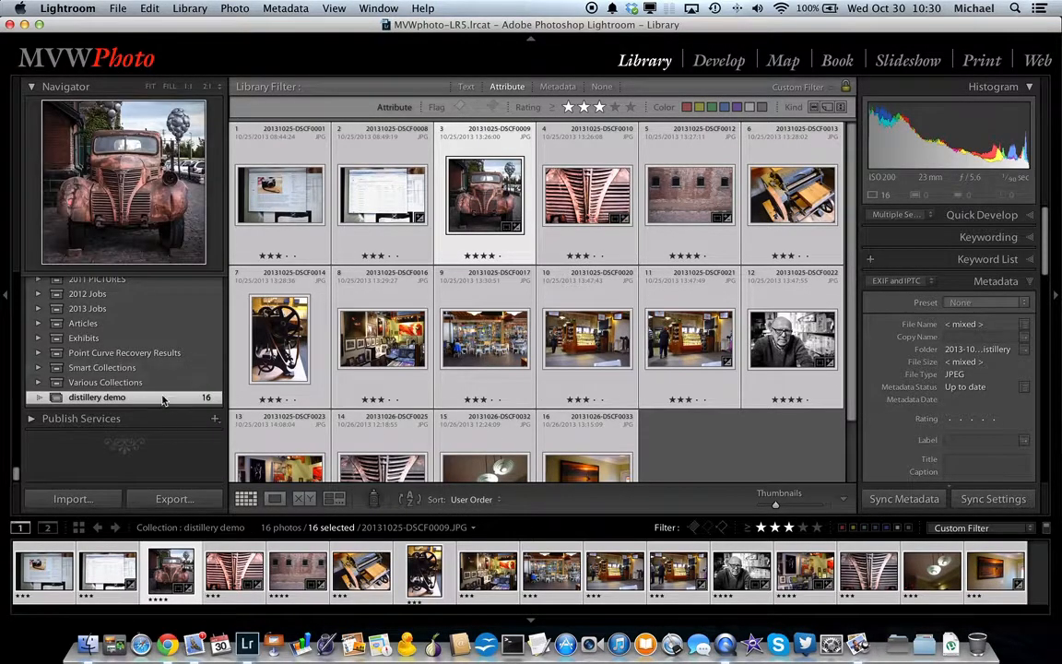
# Clear the selection and reorder the collection: DSCF0008 after DSCF0009, DSCF0012 before DSCF0033, and DSCF0032 between DSCF0016 and DSCF0017.
pyautogui.click(733, 442)
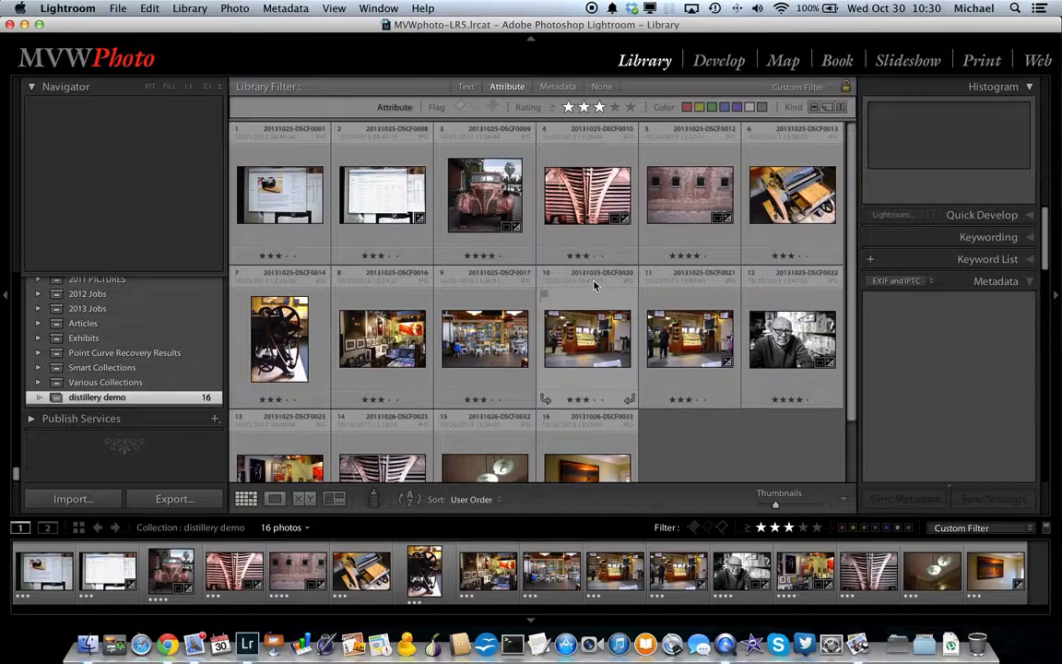
pyautogui.moveTo(382, 198); pyautogui.dragTo(533, 221)
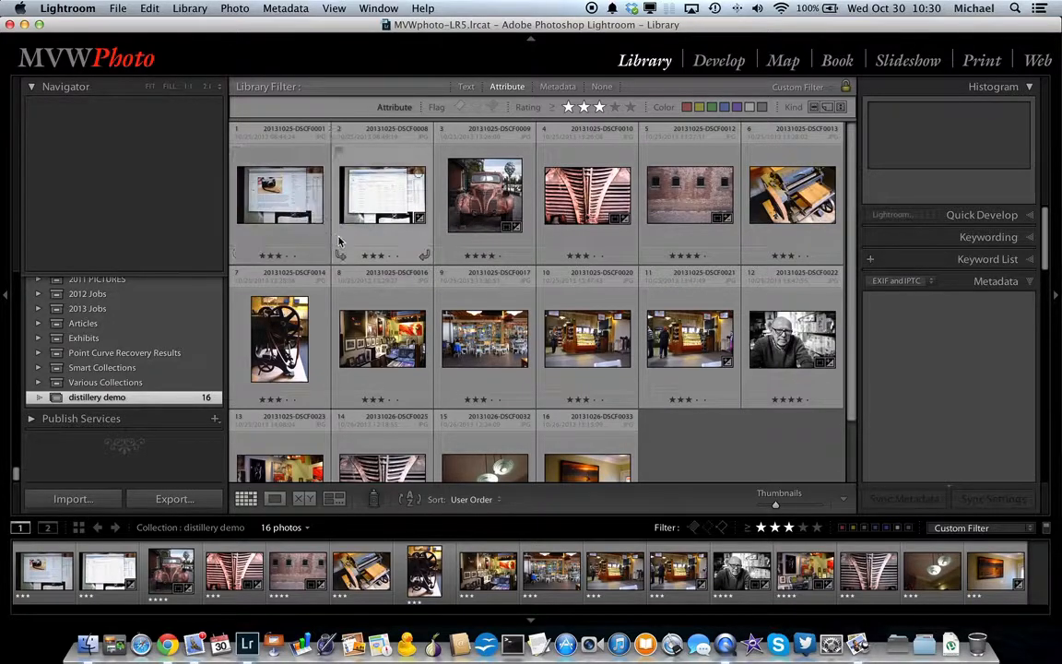
pyautogui.moveTo(682, 200); pyautogui.dragTo(489, 441)
pyautogui.scroll(-2, 503, 427)
pyautogui.moveTo(369, 378); pyautogui.dragTo(390, 261)
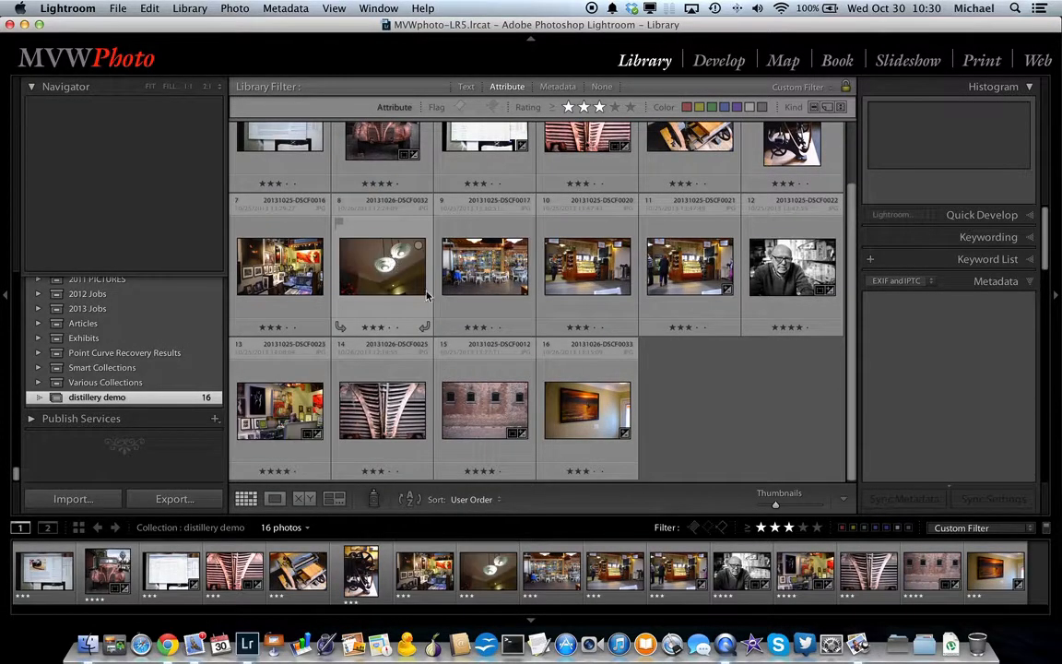
# Move portrait DSCF0022 ahead of truck photo DSCF0009, and place DSCF0001 between DSCF0008 and DSCF0010.
pyautogui.scroll(1, 396, 268)
pyautogui.scroll(-1, 396, 267)
pyautogui.moveTo(788, 265); pyautogui.dragTo(341, 147)
pyautogui.moveTo(411, 295); pyautogui.dragTo(599, 226)
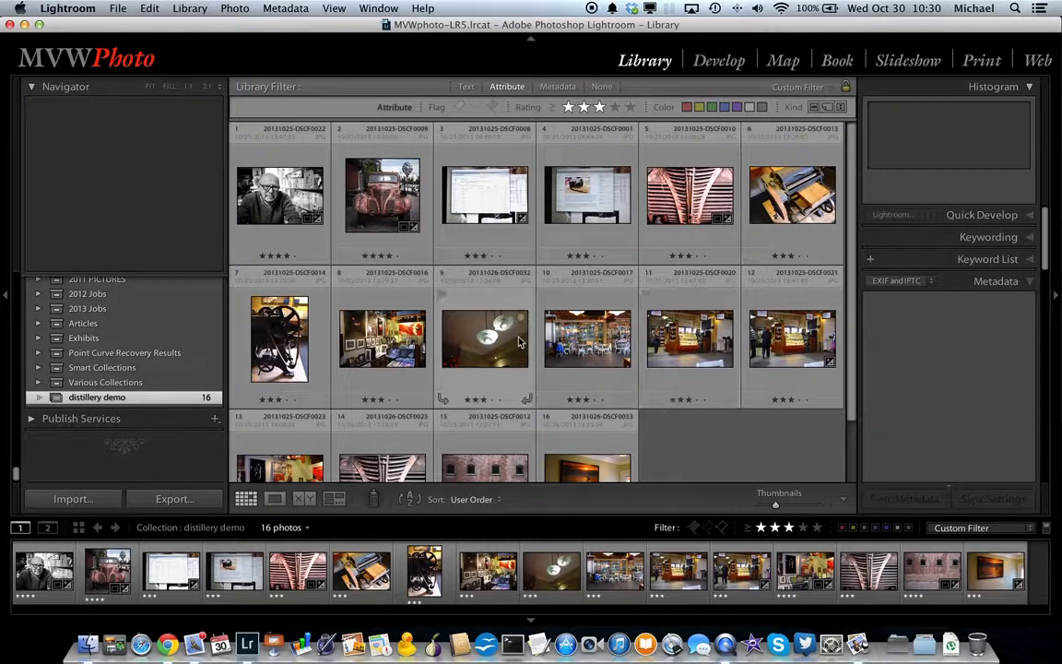
# Remove the ceiling lamp photo DSCF0032 from the distillery demo collection.
pyautogui.scroll(-2, 519, 342)
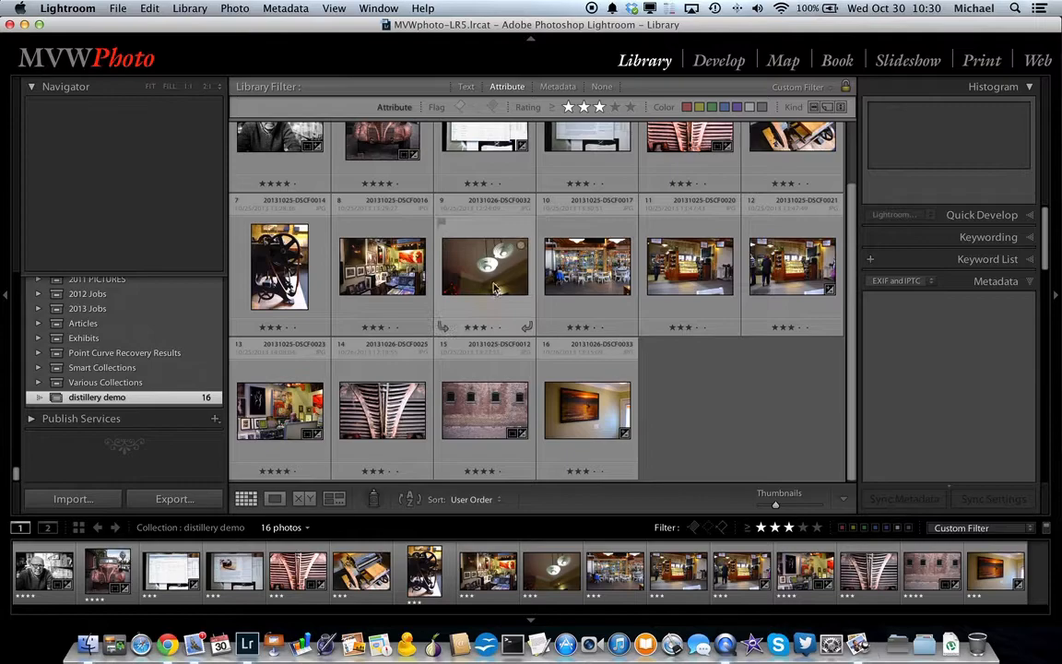
pyautogui.click(493, 288)
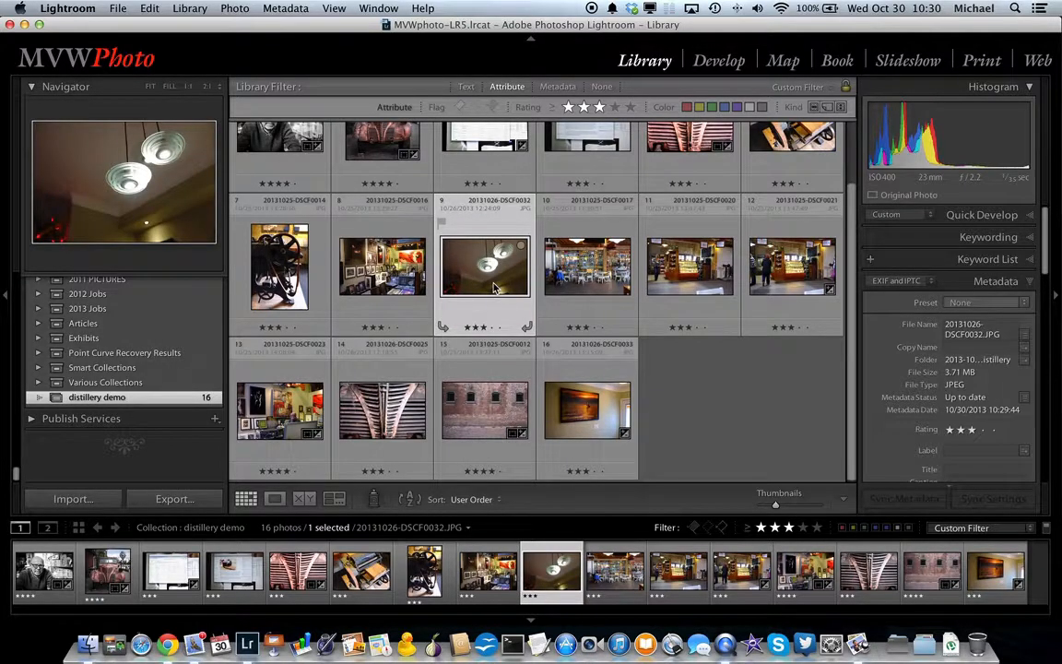
pyautogui.press('Delete')
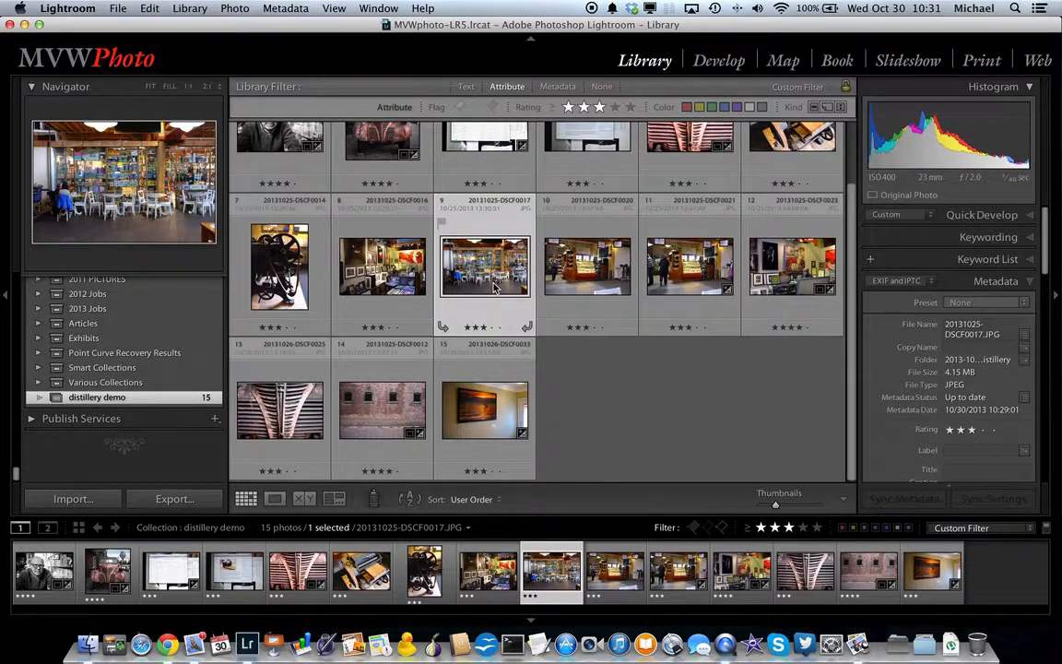
# Go from portrait DSCF0022 in the collection to its source folder in the library, and compare with the collections list.
pyautogui.scroll(2, 800, 316)
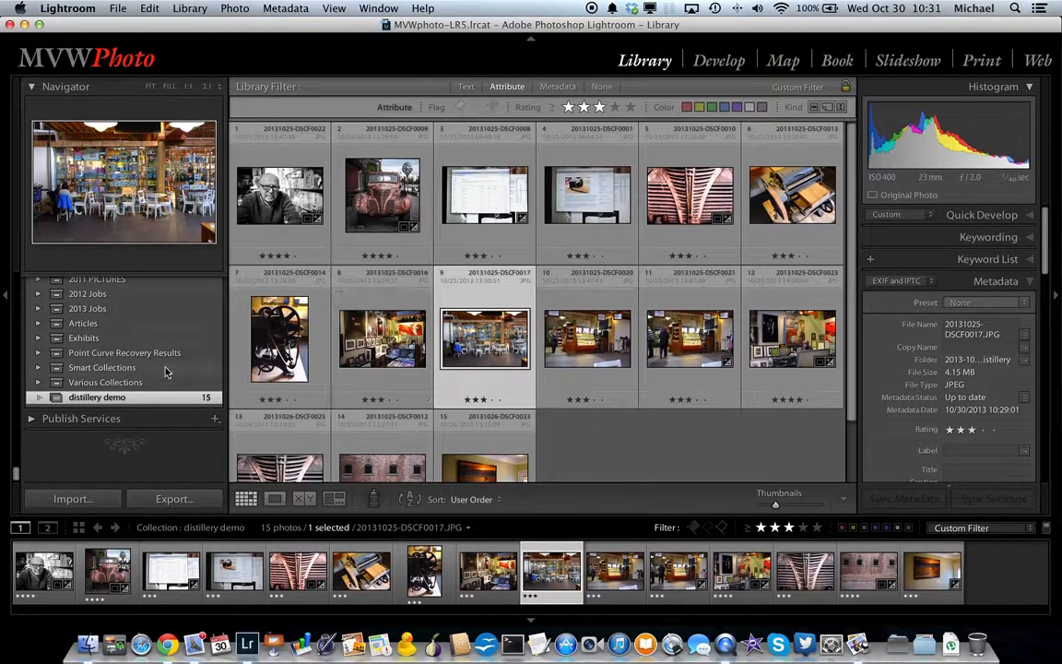
pyautogui.scroll(5, 166, 368)
pyautogui.scroll(-5, 170, 371)
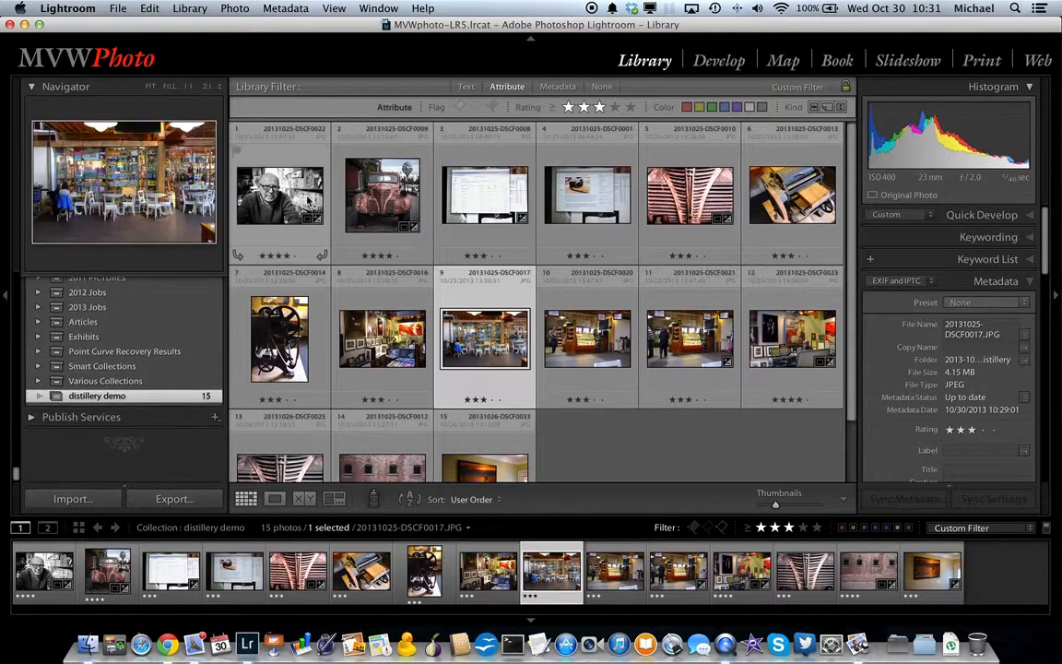
pyautogui.rightClick(300, 205)
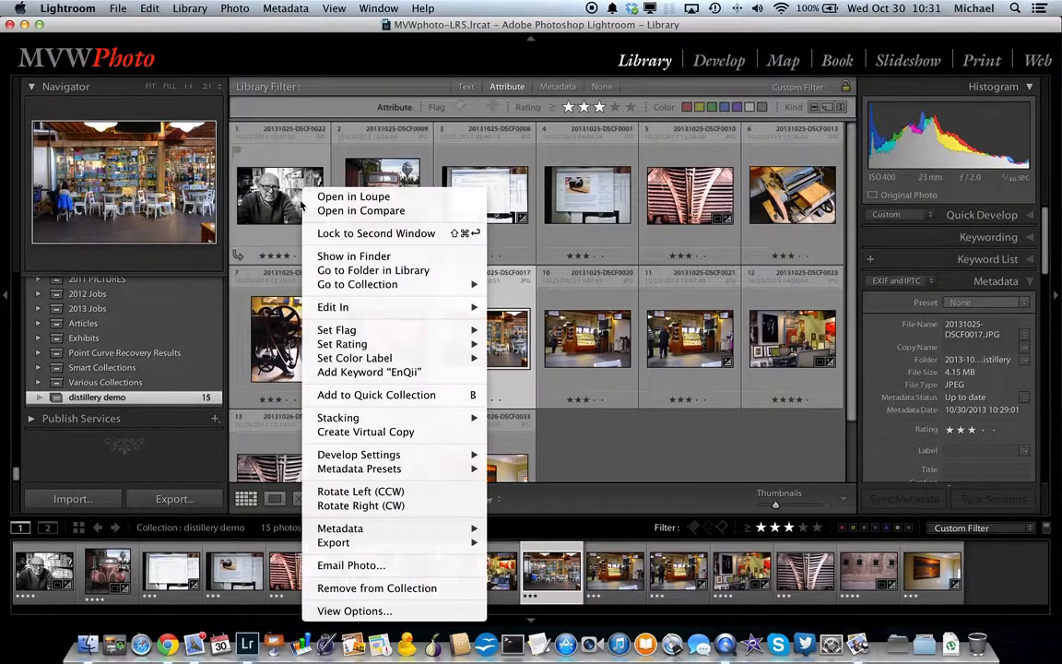
pyautogui.click(327, 271)
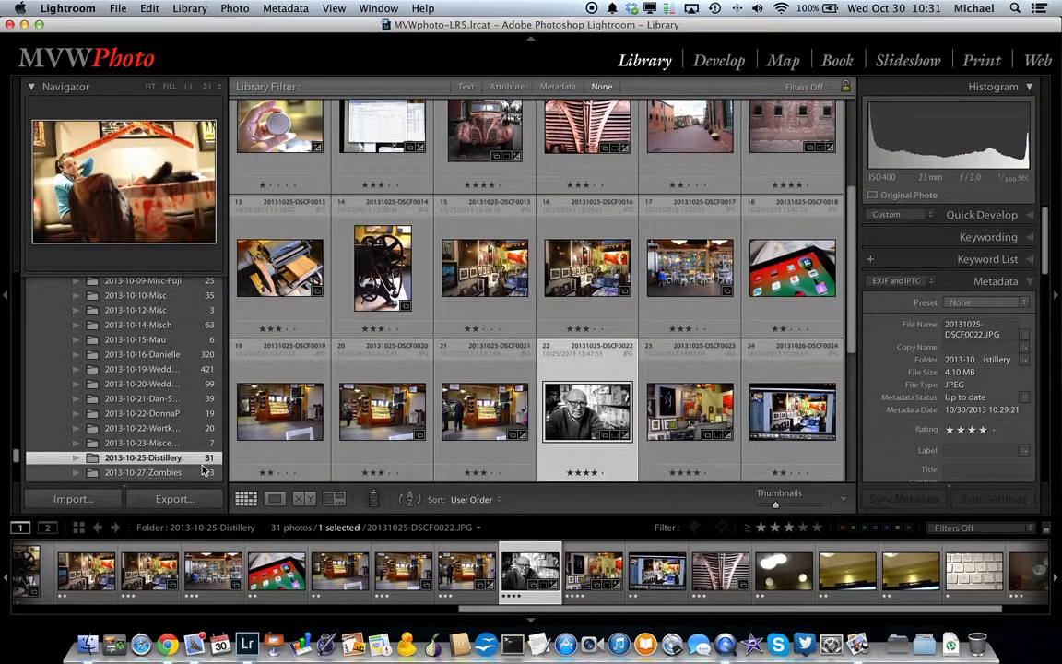
pyautogui.scroll(-5, 198, 466)
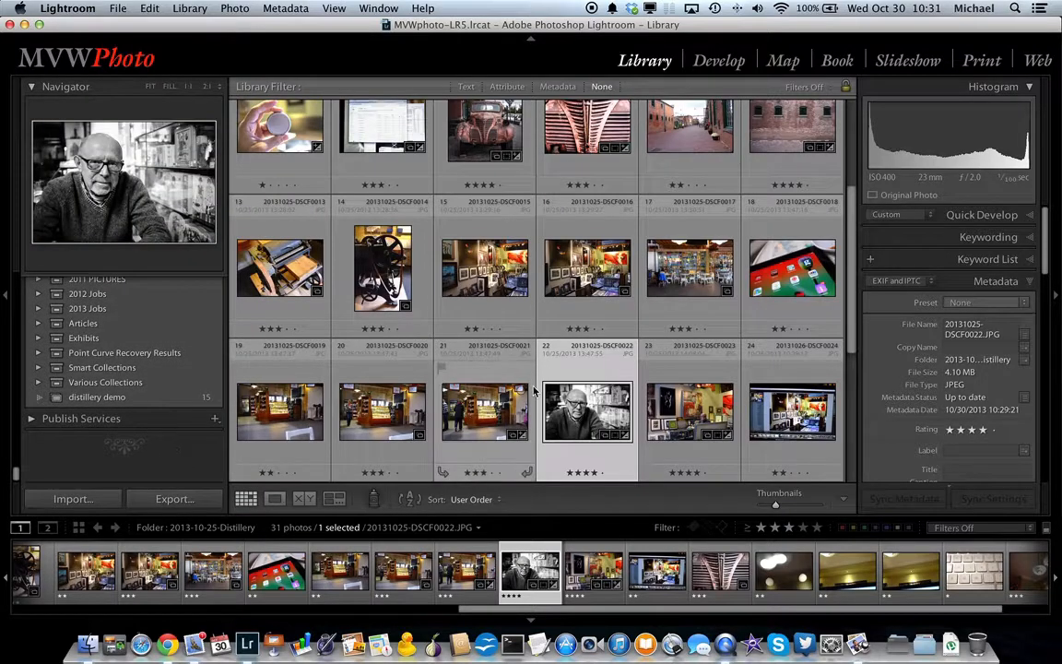